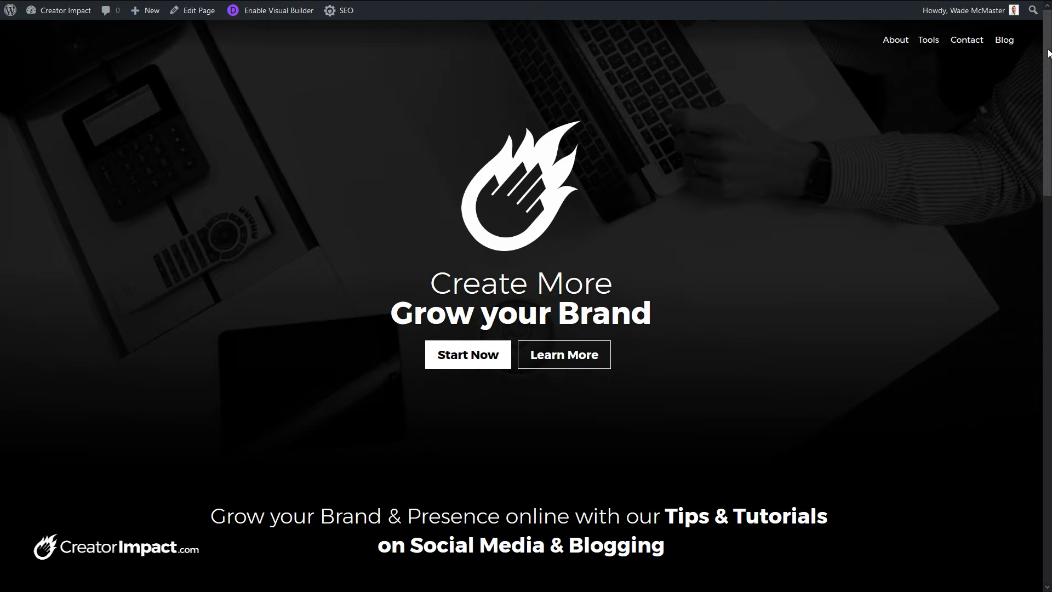
Look through the Creator Impact home page, from the welcome section to the latest post and tools sections
{"action": "scroll", "coordinate": [1049, 52], "scroll_direction": "down", "scroll_amount": 2}
{"action": "scroll", "coordinate": [526, 295], "scroll_direction": "down", "scroll_amount": 10}
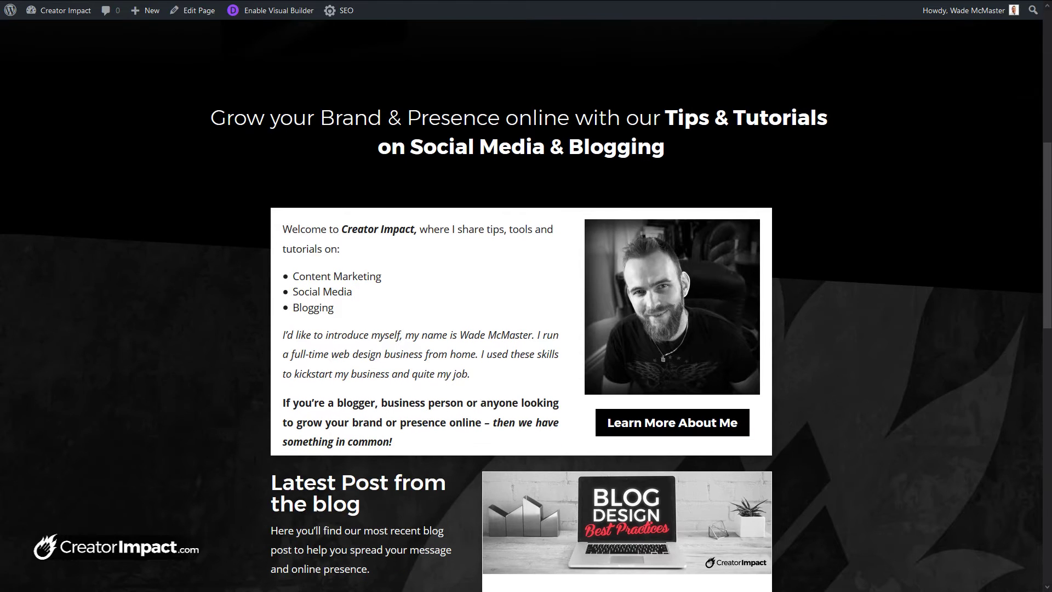
{"action": "scroll", "coordinate": [745, 251], "scroll_direction": "down", "scroll_amount": 4}
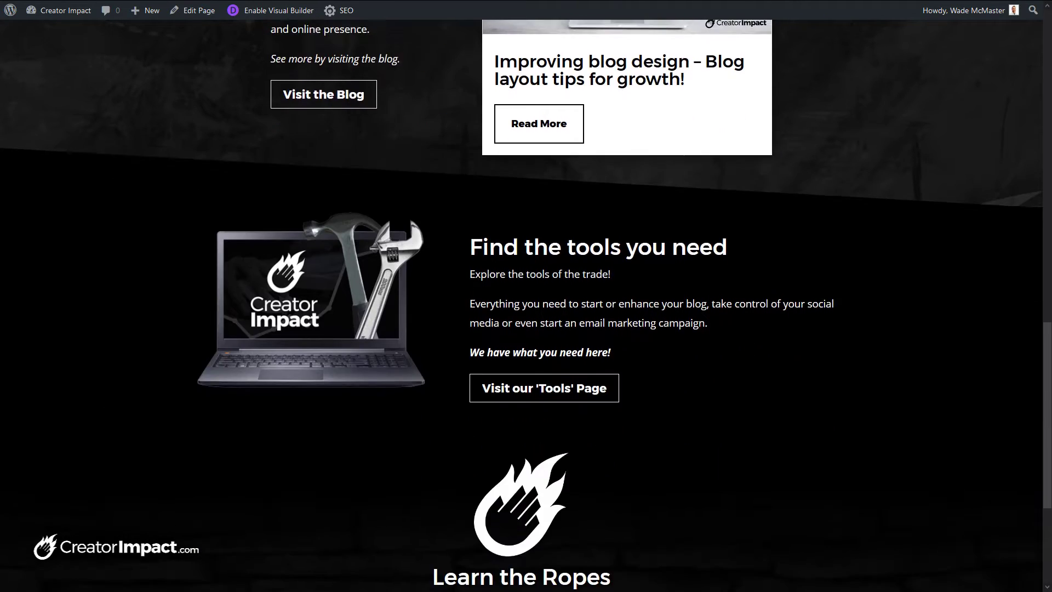
{"action": "scroll", "coordinate": [745, 252], "scroll_direction": "up", "scroll_amount": 5}
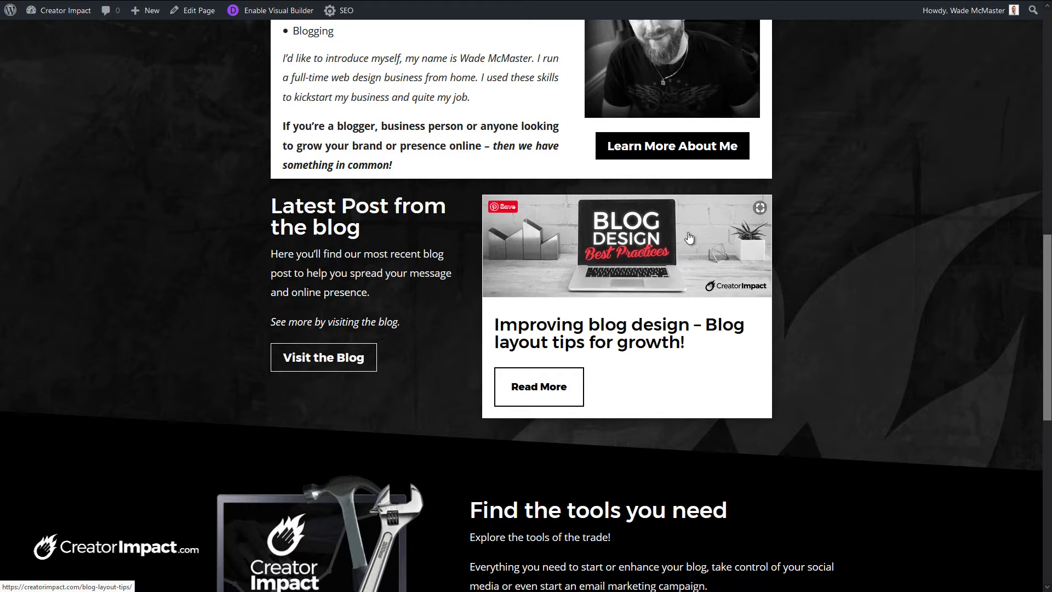
{"action": "left_click_drag", "start_coordinate": [1046, 324], "coordinate": [1046, 298]}
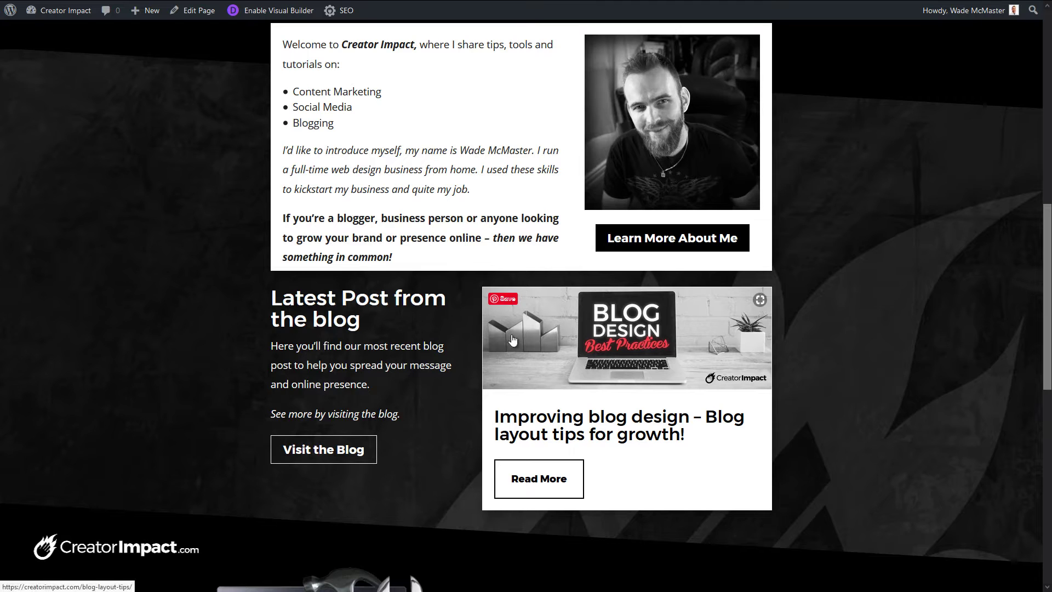
{"action": "scroll", "coordinate": [851, 382], "scroll_direction": "up", "scroll_amount": 10}
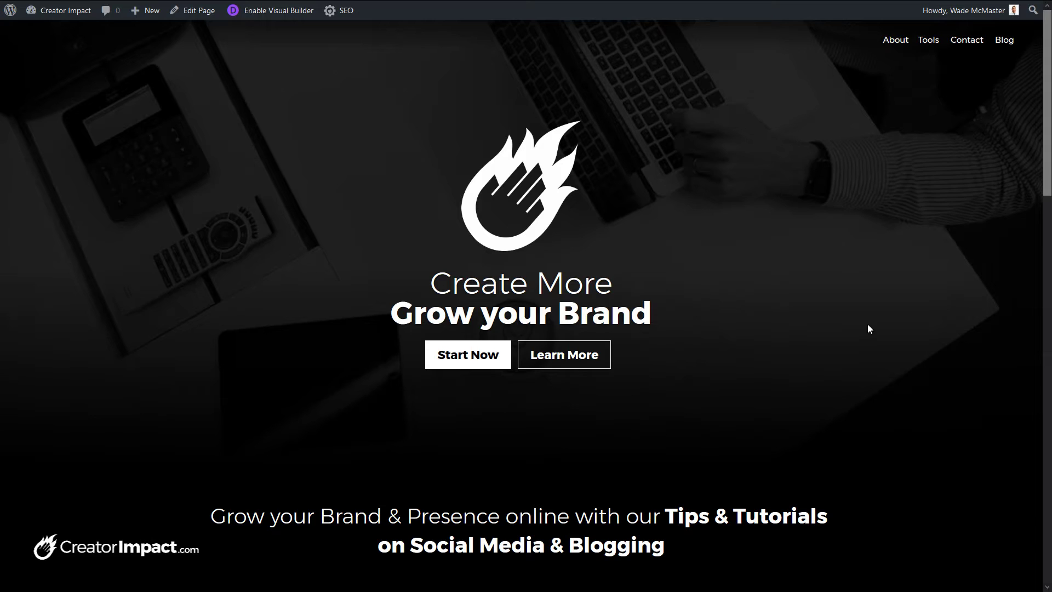
Open the Blog page from the home page and look over its first few post summaries
{"action": "left_click", "coordinate": [1007, 44]}
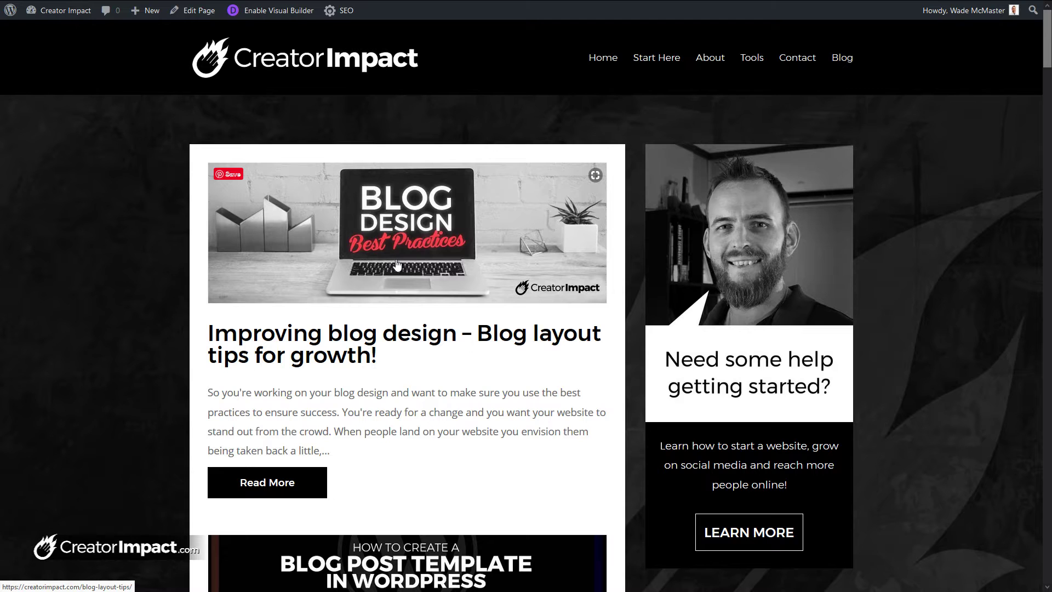
{"action": "scroll", "coordinate": [402, 258], "scroll_direction": "down", "scroll_amount": 1}
{"action": "scroll", "coordinate": [402, 258], "scroll_direction": "down", "scroll_amount": 6}
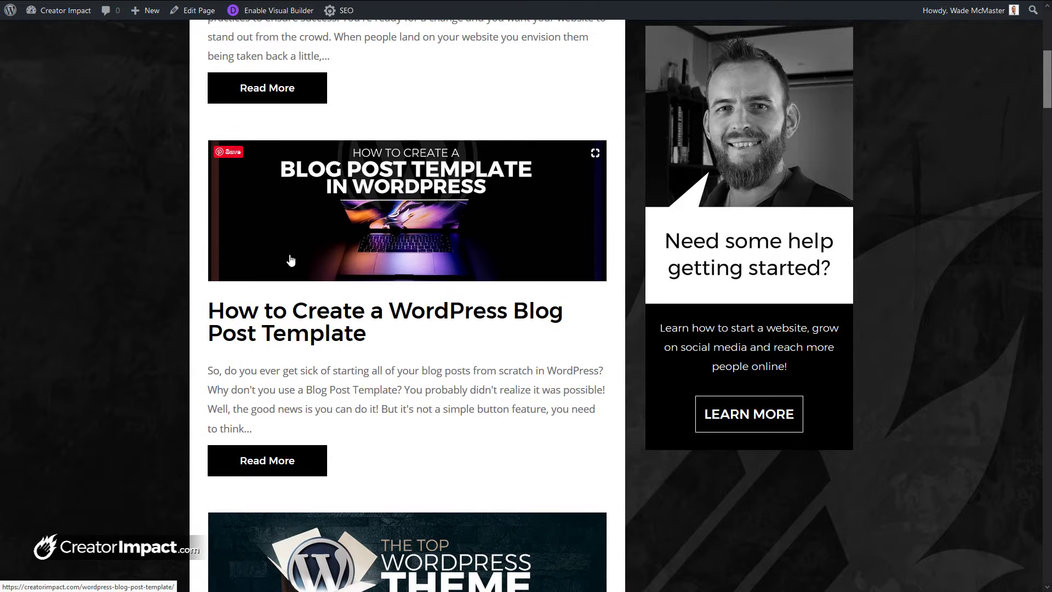
{"action": "scroll", "coordinate": [450, 217], "scroll_direction": "down", "scroll_amount": 5}
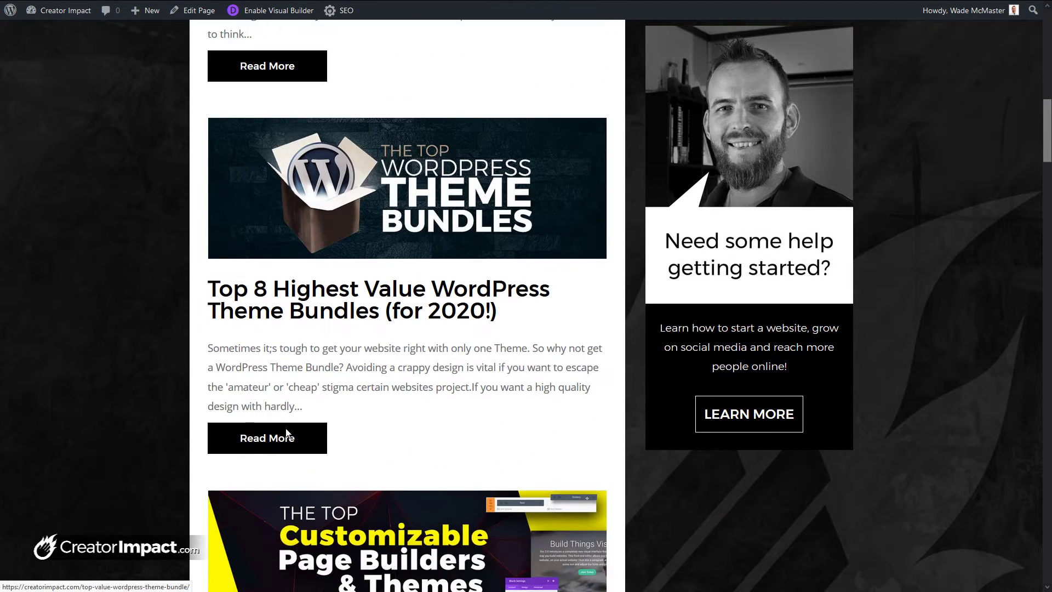
{"action": "scroll", "coordinate": [330, 420], "scroll_direction": "up", "scroll_amount": 4}
{"action": "scroll", "coordinate": [329, 420], "scroll_direction": "up", "scroll_amount": 8}
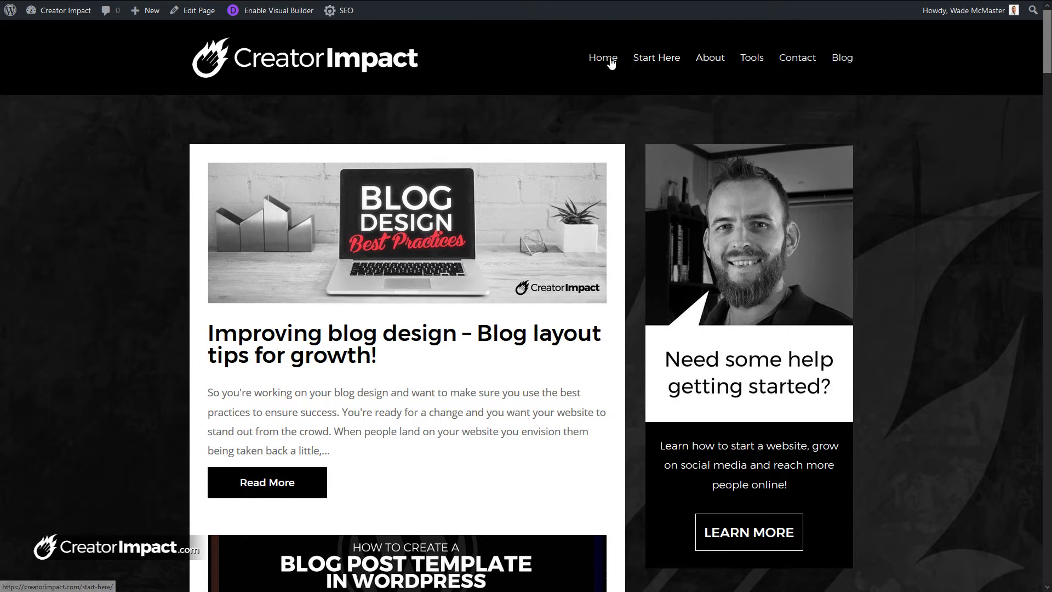
View the site's About page and the Tools page, including the introduction to its recommended tools
{"action": "left_click", "coordinate": [703, 60]}
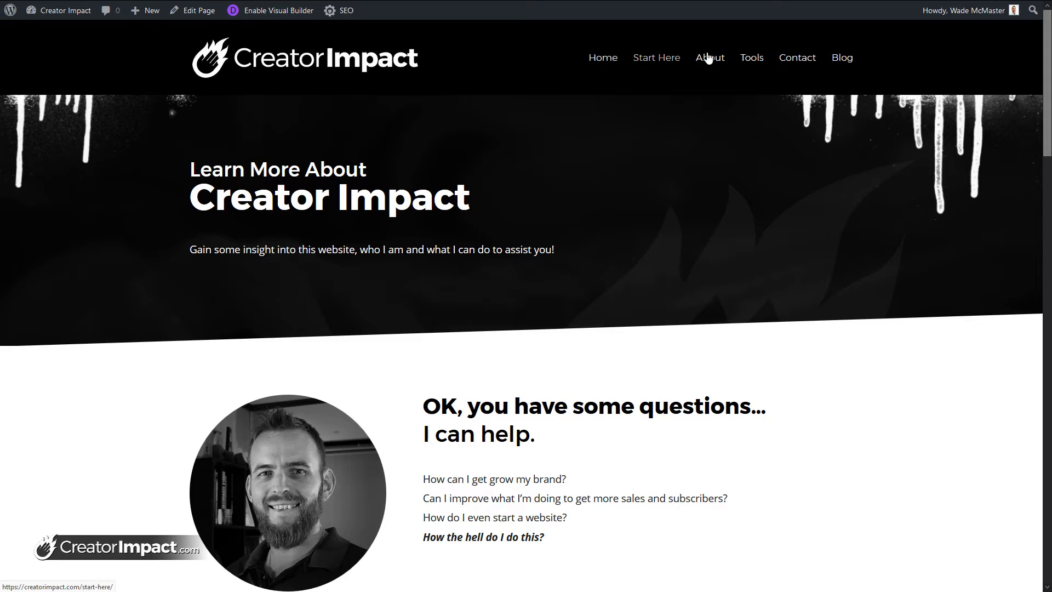
{"action": "left_click", "coordinate": [756, 61]}
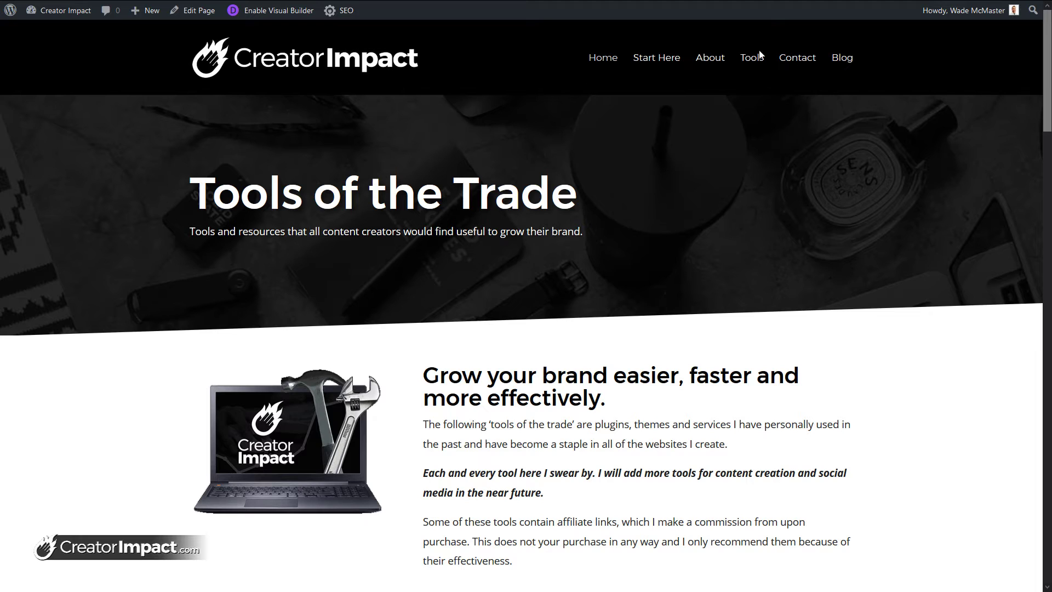
{"action": "scroll", "coordinate": [698, 268], "scroll_direction": "down", "scroll_amount": 5}
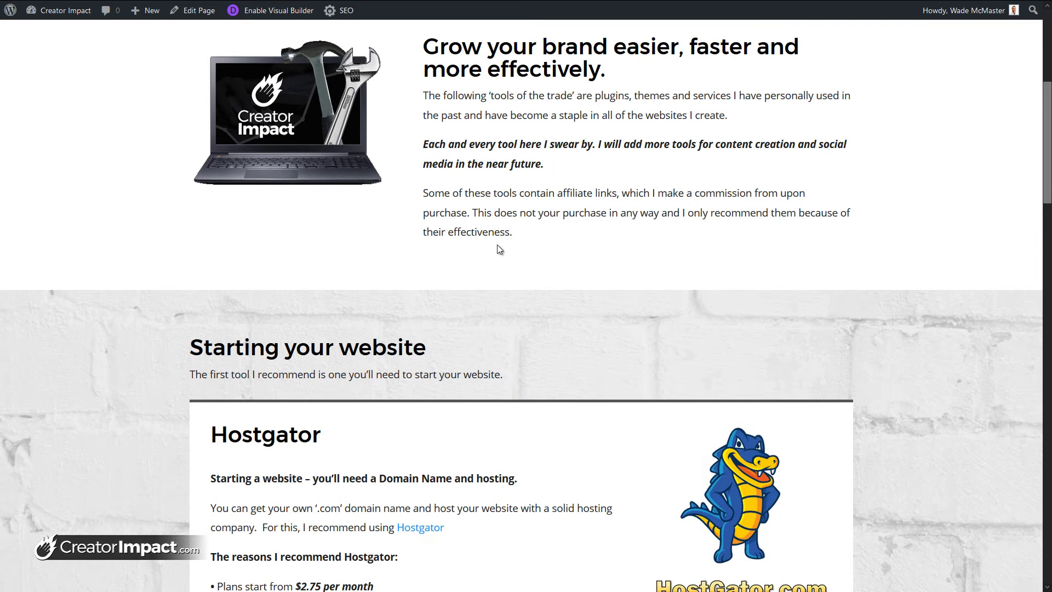
{"action": "scroll", "coordinate": [430, 314], "scroll_direction": "up", "scroll_amount": 5}
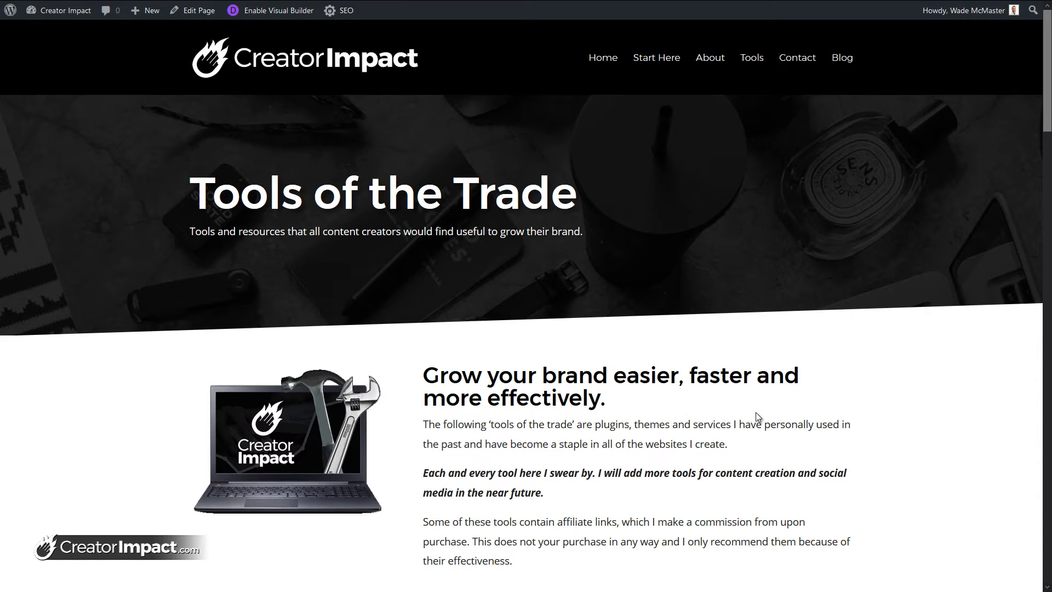
Return to the Blog page and look through the list of posts down to the page footer
{"action": "left_click", "coordinate": [844, 64]}
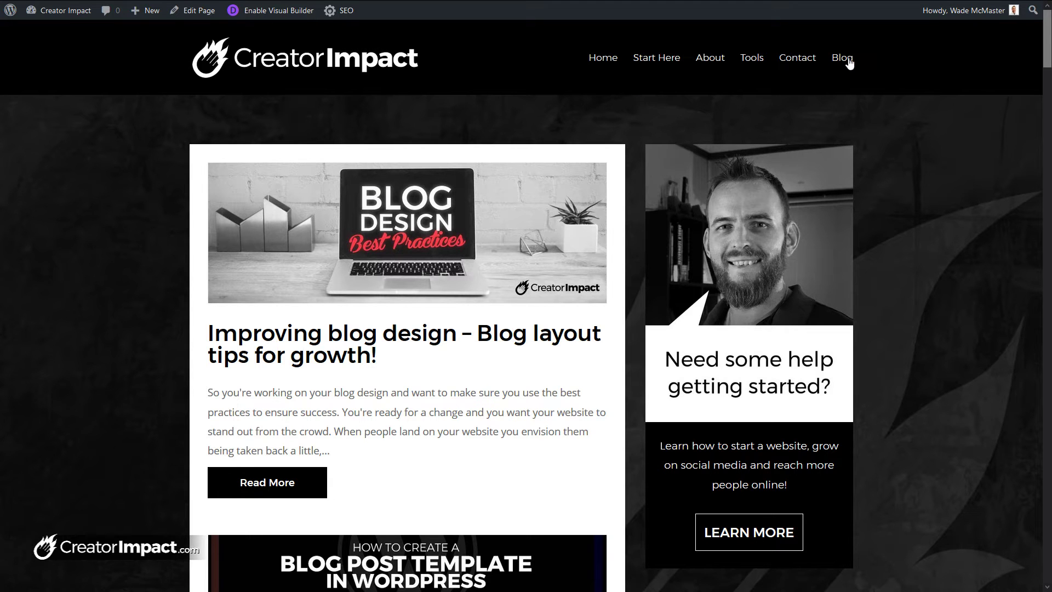
{"action": "scroll", "coordinate": [152, 308], "scroll_direction": "down", "scroll_amount": 7}
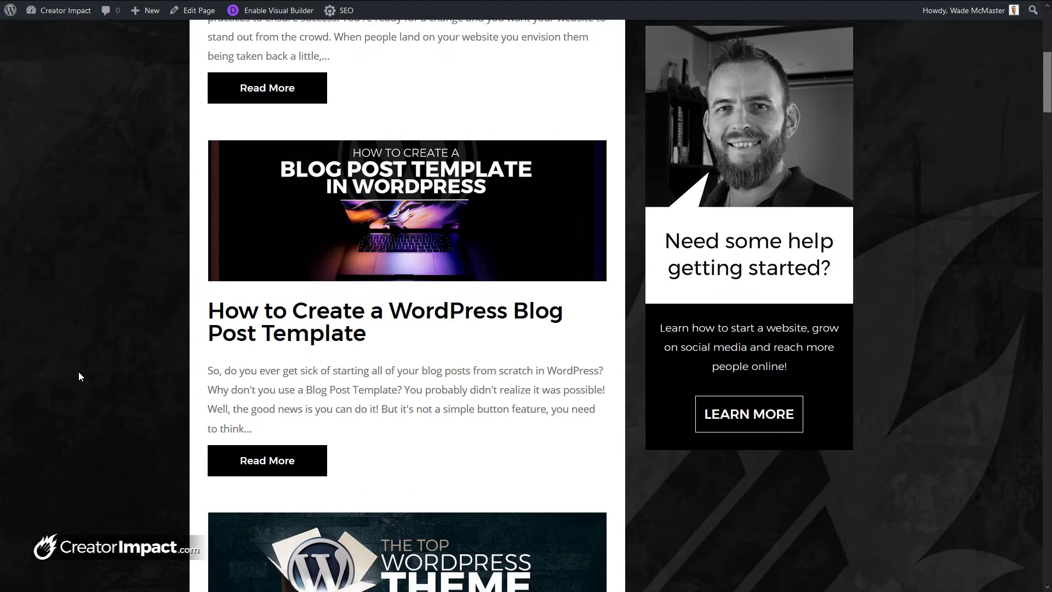
{"action": "scroll", "coordinate": [90, 383], "scroll_direction": "down", "scroll_amount": 7}
{"action": "scroll", "coordinate": [90, 385], "scroll_direction": "up", "scroll_amount": 14}
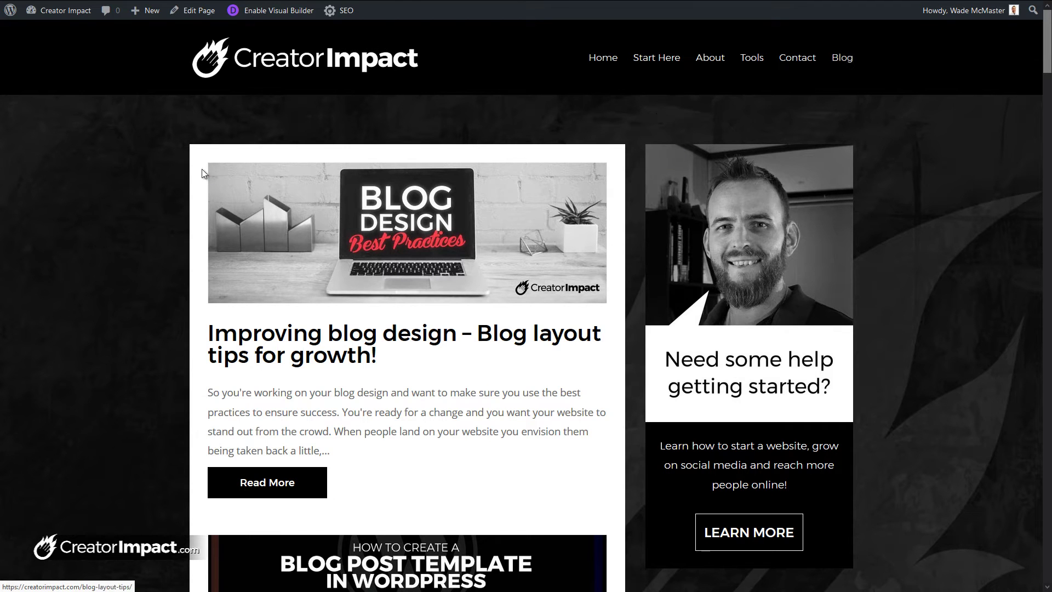
{"action": "scroll", "coordinate": [202, 169], "scroll_direction": "down", "scroll_amount": 10}
{"action": "scroll", "coordinate": [239, 267], "scroll_direction": "up", "scroll_amount": 7}
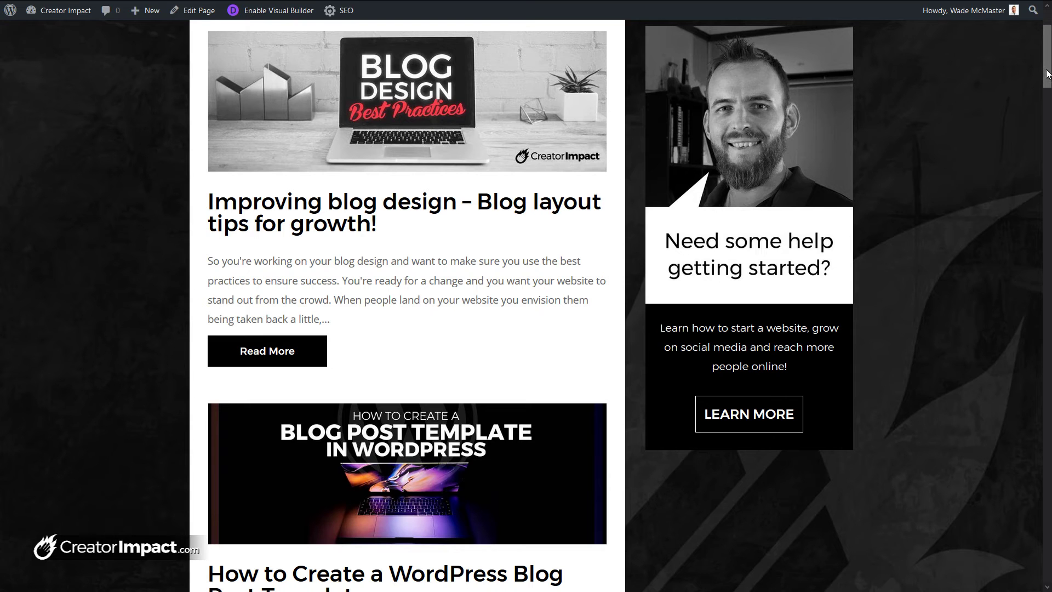
{"action": "left_click_drag", "start_coordinate": [1047, 74], "coordinate": [1048, 545]}
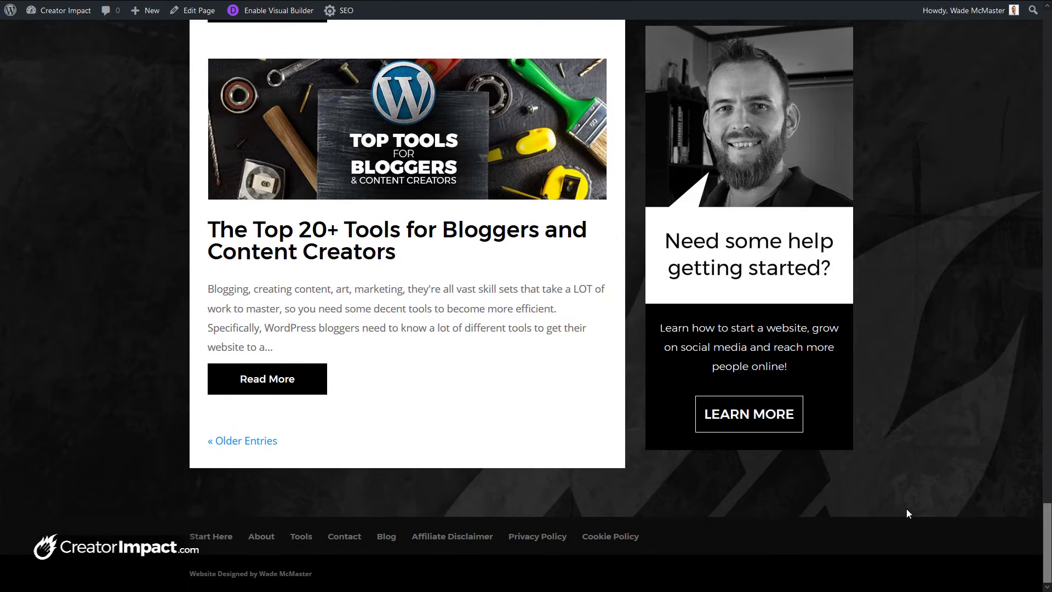
Open the older blog entries and look over the first posts listed there
{"action": "left_click", "coordinate": [250, 441]}
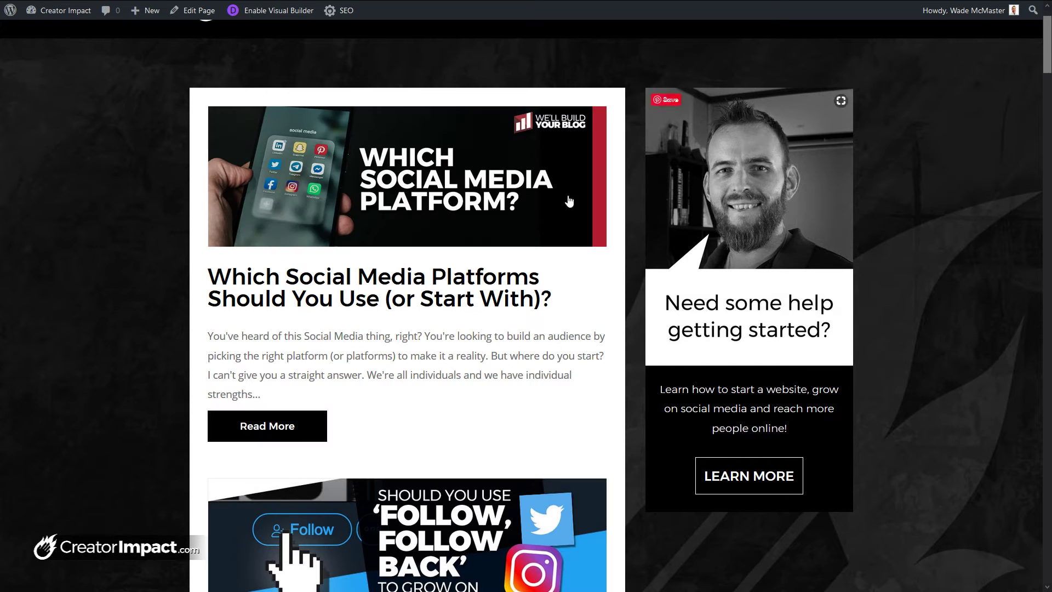
{"action": "scroll", "coordinate": [459, 250], "scroll_direction": "down", "scroll_amount": 5}
{"action": "scroll", "coordinate": [458, 250], "scroll_direction": "down", "scroll_amount": 5}
{"action": "scroll", "coordinate": [457, 247], "scroll_direction": "up", "scroll_amount": 10}
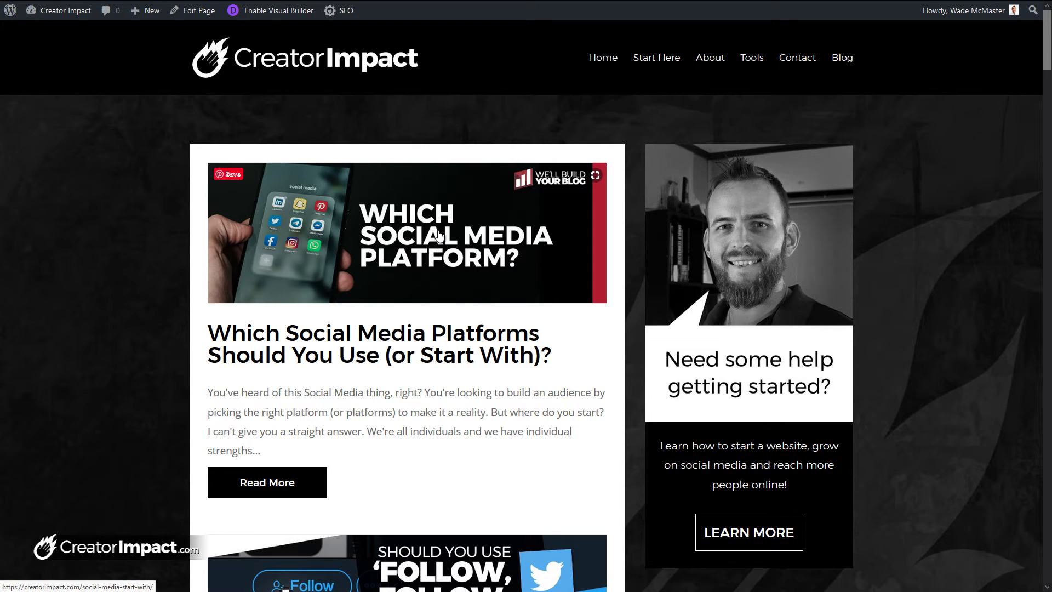
Open the post "Which Social Media Platforms Should You Use (or Start With)?" and view its title and introduction
{"action": "left_click", "coordinate": [438, 235]}
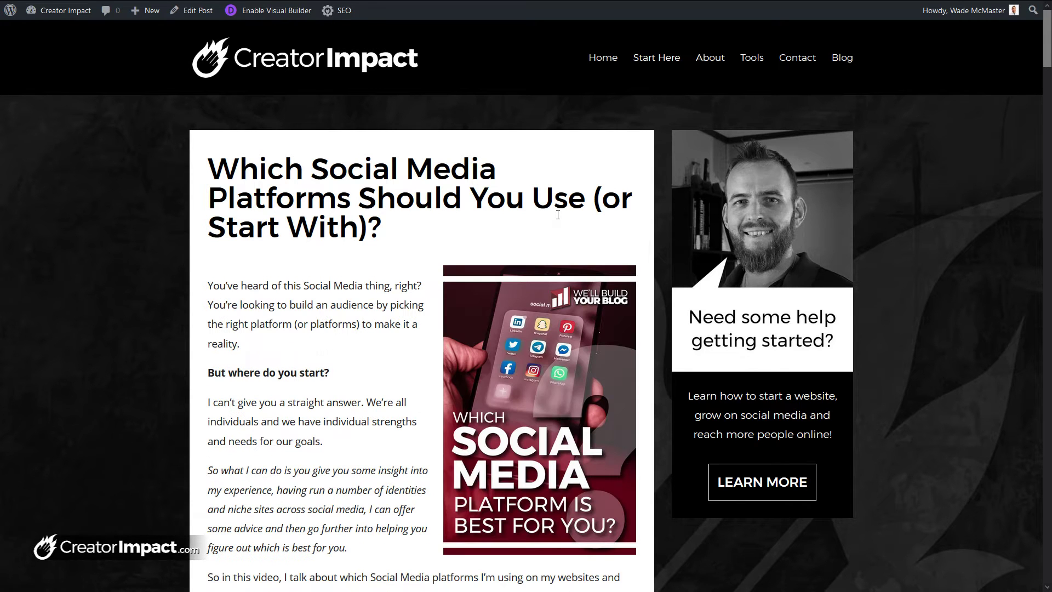
{"action": "scroll", "coordinate": [565, 252], "scroll_direction": "down", "scroll_amount": 3}
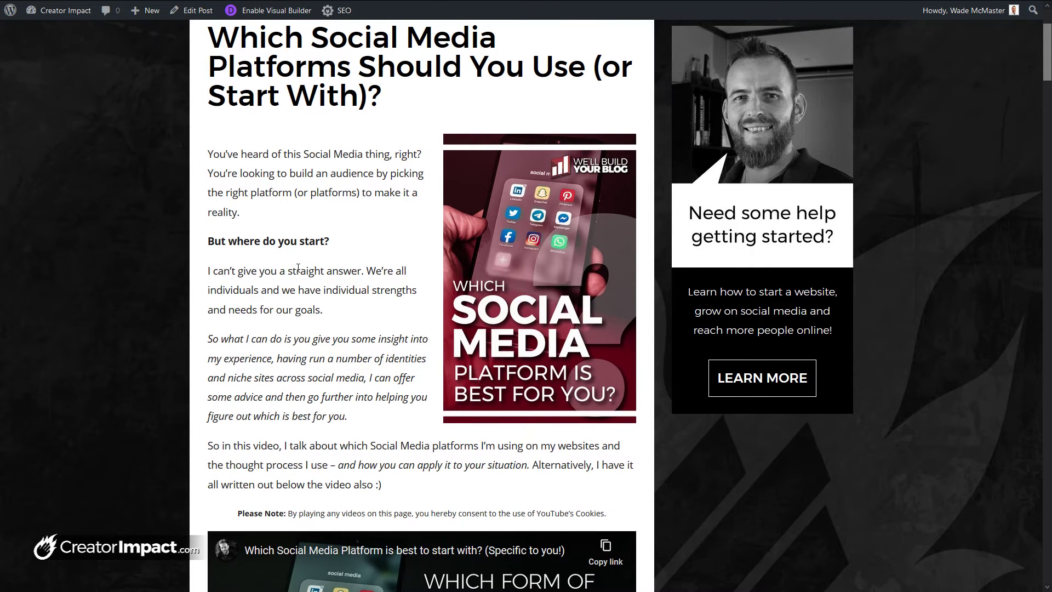
{"action": "scroll", "coordinate": [305, 375], "scroll_direction": "up", "scroll_amount": 3}
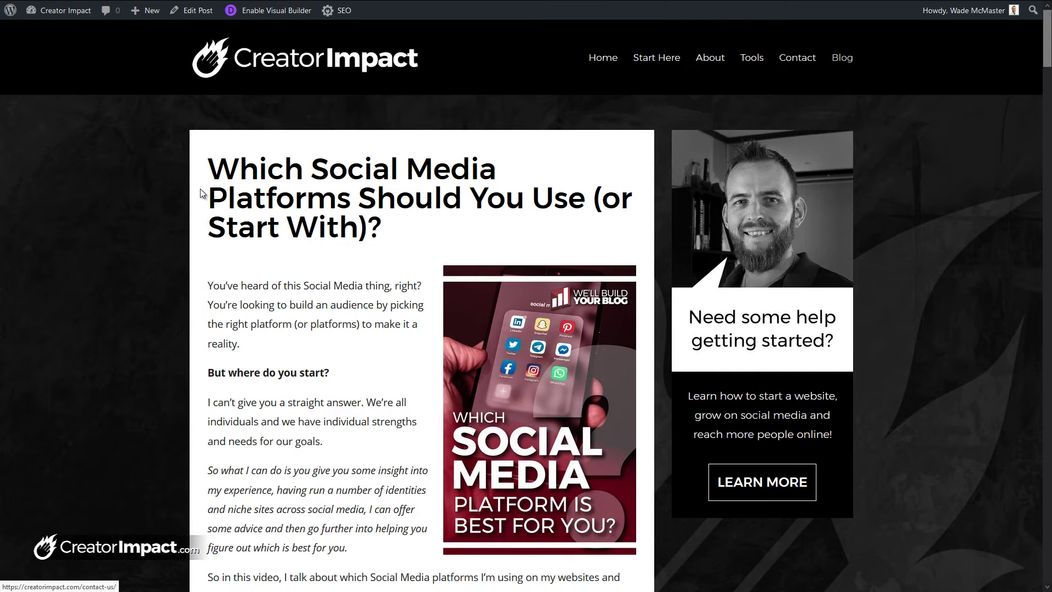
{"action": "scroll", "coordinate": [215, 235], "scroll_direction": "down", "scroll_amount": 3}
{"action": "scroll", "coordinate": [215, 235], "scroll_direction": "up", "scroll_amount": 3}
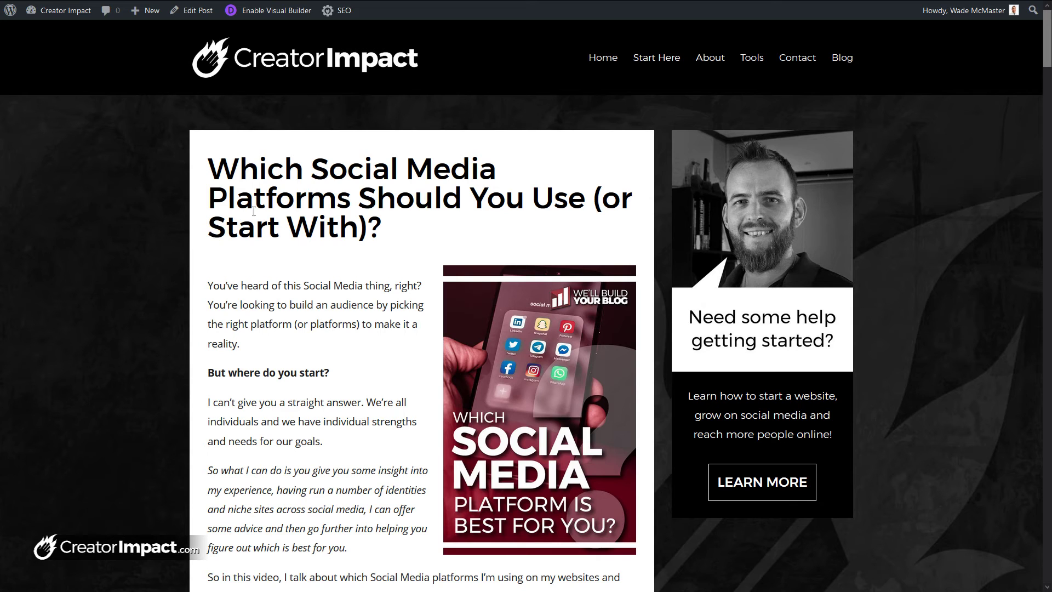
Examine the web address of the open social media post
{"action": "mouse_move", "coordinate": [413, 3]}
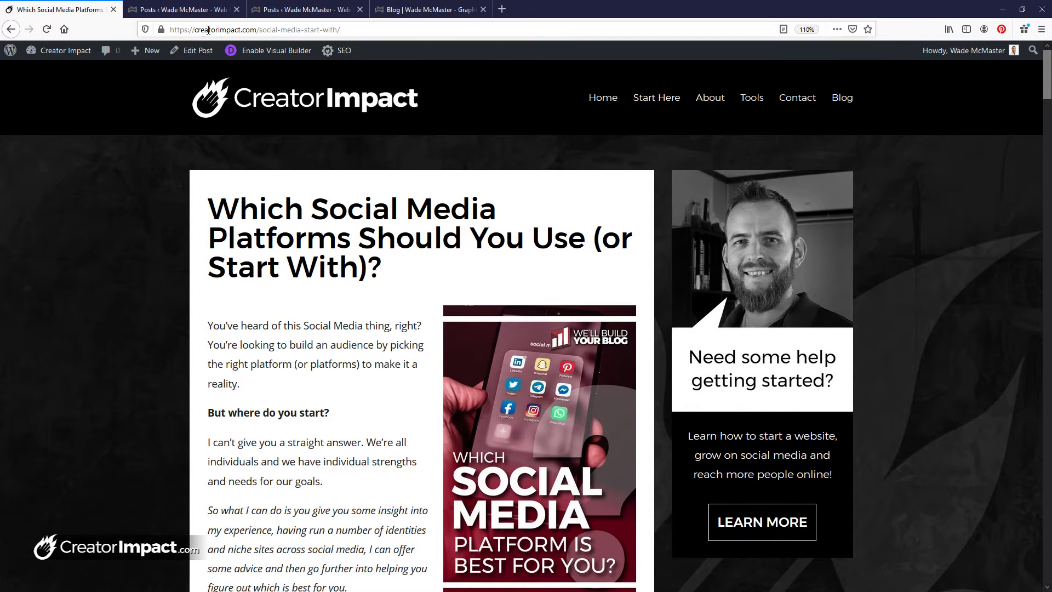
{"action": "left_click", "coordinate": [316, 31]}
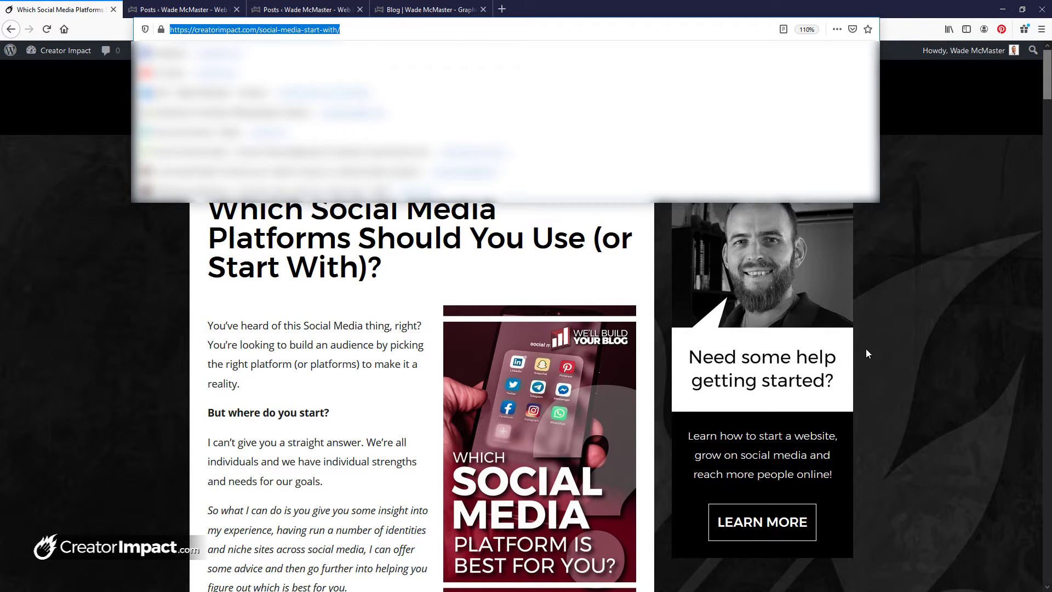
{"action": "left_click", "coordinate": [902, 311]}
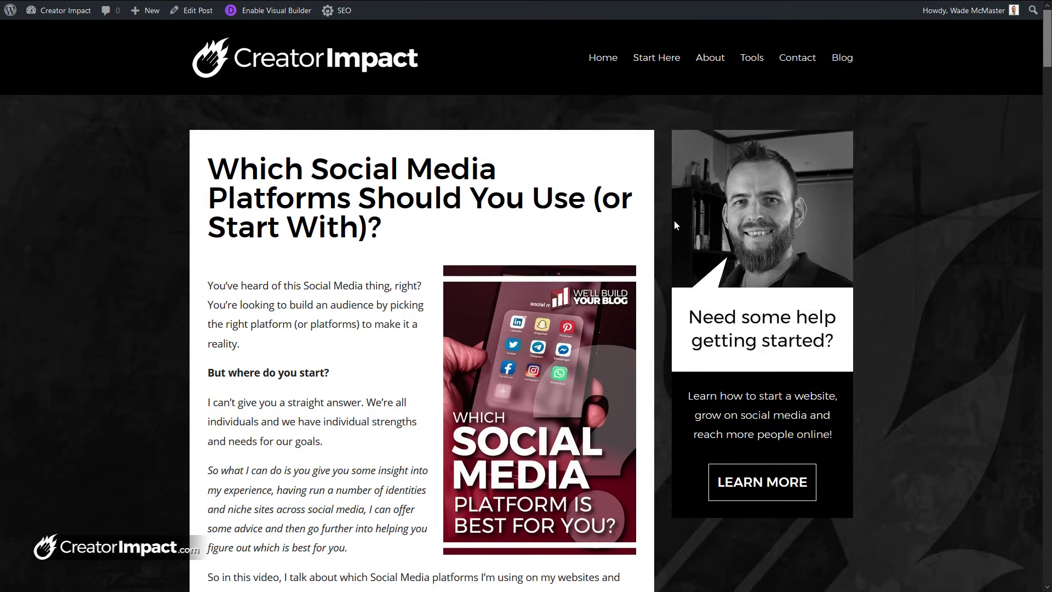
Examine the article's layout from the introduction and video through its headed sections to the closing banner, finishing back near the title
{"action": "scroll", "coordinate": [158, 314], "scroll_direction": "down", "scroll_amount": 10}
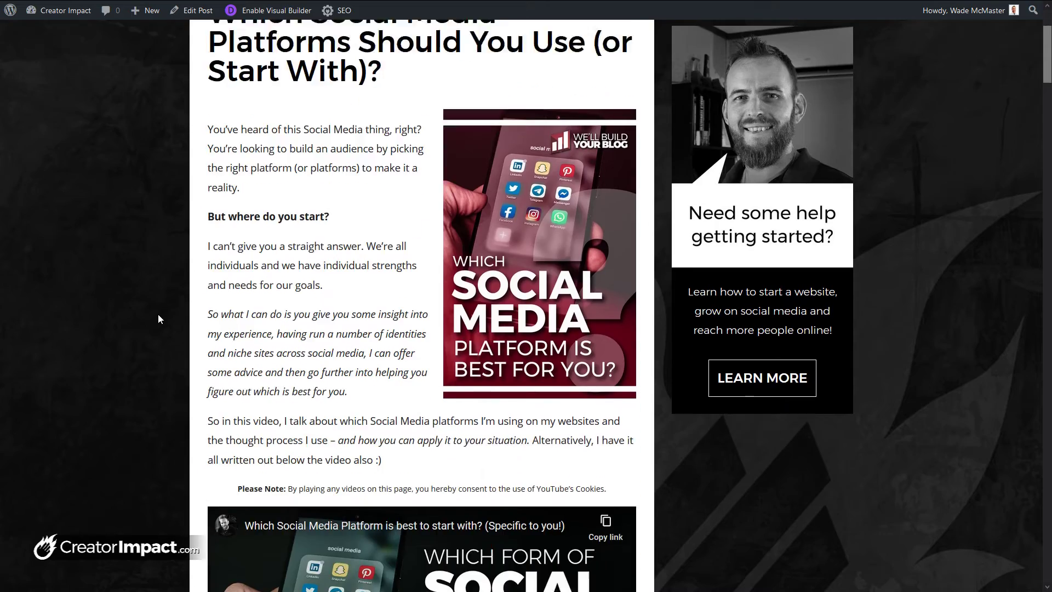
{"action": "scroll", "coordinate": [169, 349], "scroll_direction": "up", "scroll_amount": 5}
{"action": "scroll", "coordinate": [258, 340], "scroll_direction": "down", "scroll_amount": 15}
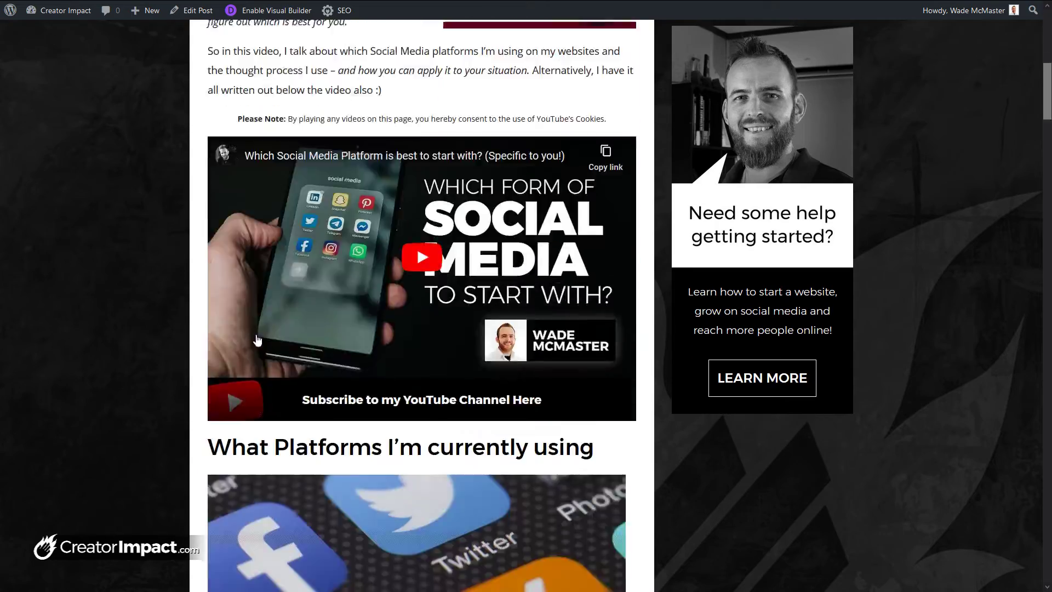
{"action": "scroll", "coordinate": [257, 339], "scroll_direction": "down", "scroll_amount": 6}
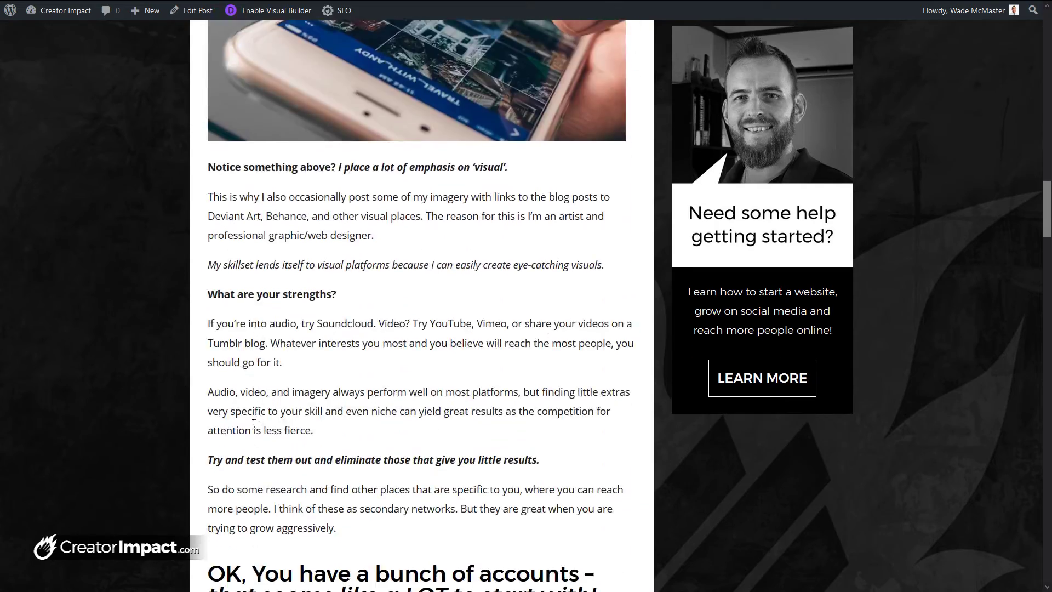
{"action": "scroll", "coordinate": [268, 458], "scroll_direction": "down", "scroll_amount": 15}
{"action": "scroll", "coordinate": [267, 459], "scroll_direction": "down", "scroll_amount": 15}
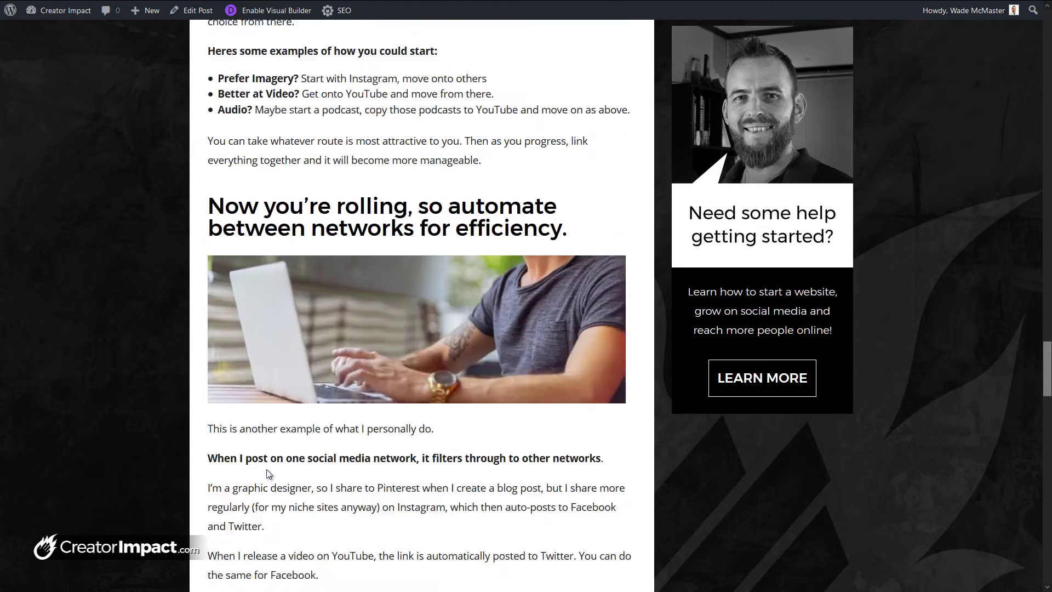
{"action": "scroll", "coordinate": [267, 470], "scroll_direction": "down", "scroll_amount": 6}
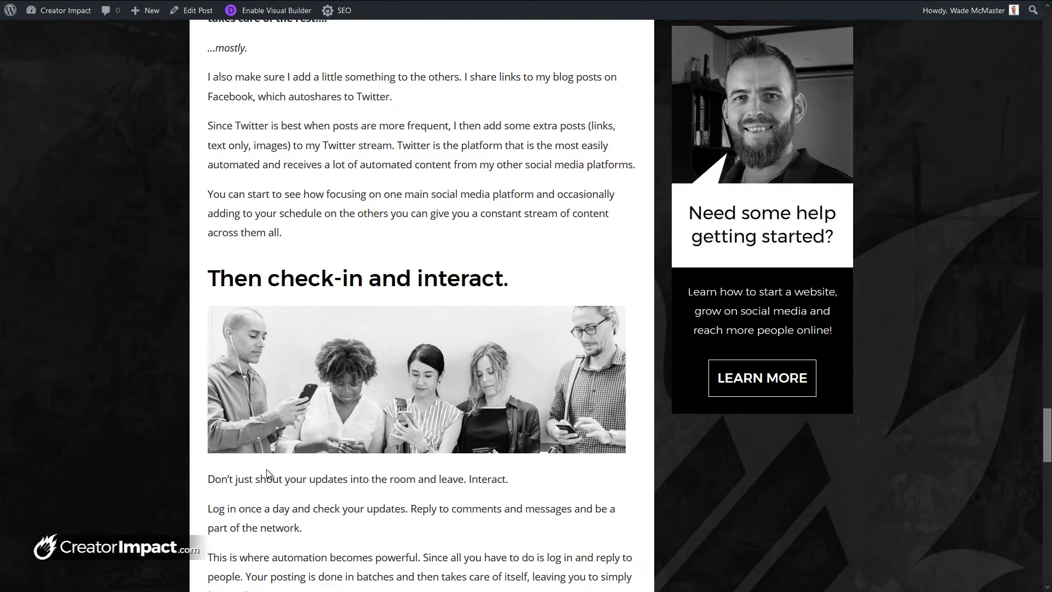
{"action": "scroll", "coordinate": [267, 471], "scroll_direction": "down", "scroll_amount": 5}
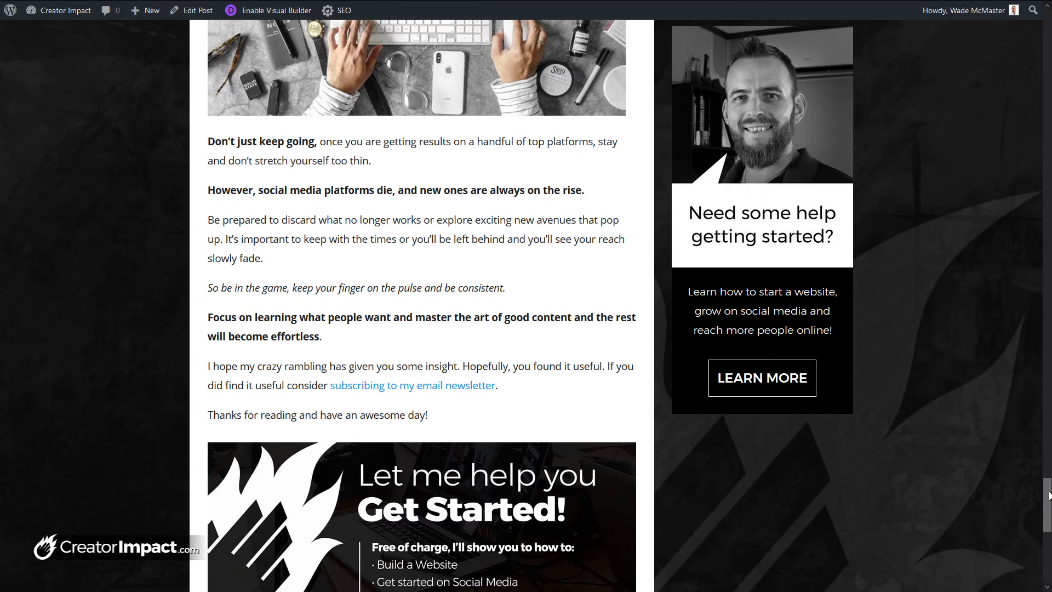
{"action": "left_click_drag", "start_coordinate": [1046, 499], "coordinate": [1045, 59]}
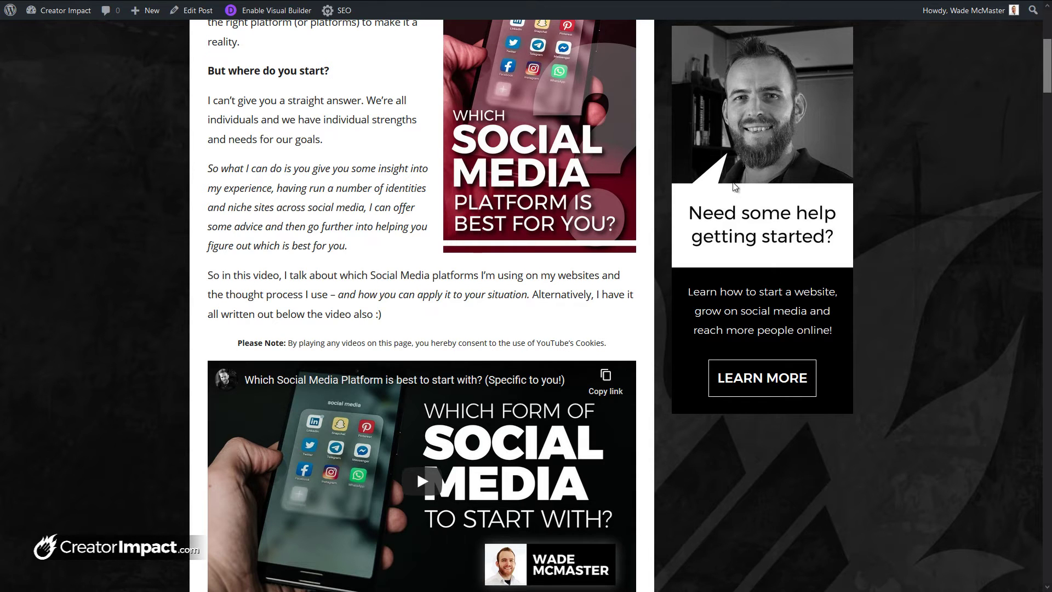
{"action": "scroll", "coordinate": [735, 187], "scroll_direction": "up", "scroll_amount": 4}
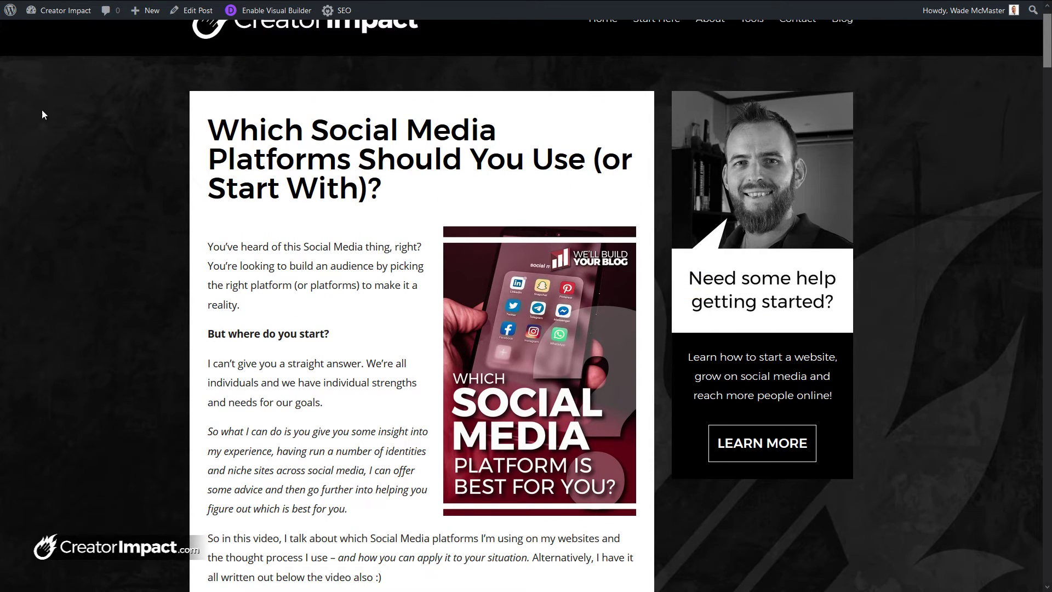
Switch to the WordPress admin's list of posts and open the post categories
{"action": "mouse_move", "coordinate": [274, 6]}
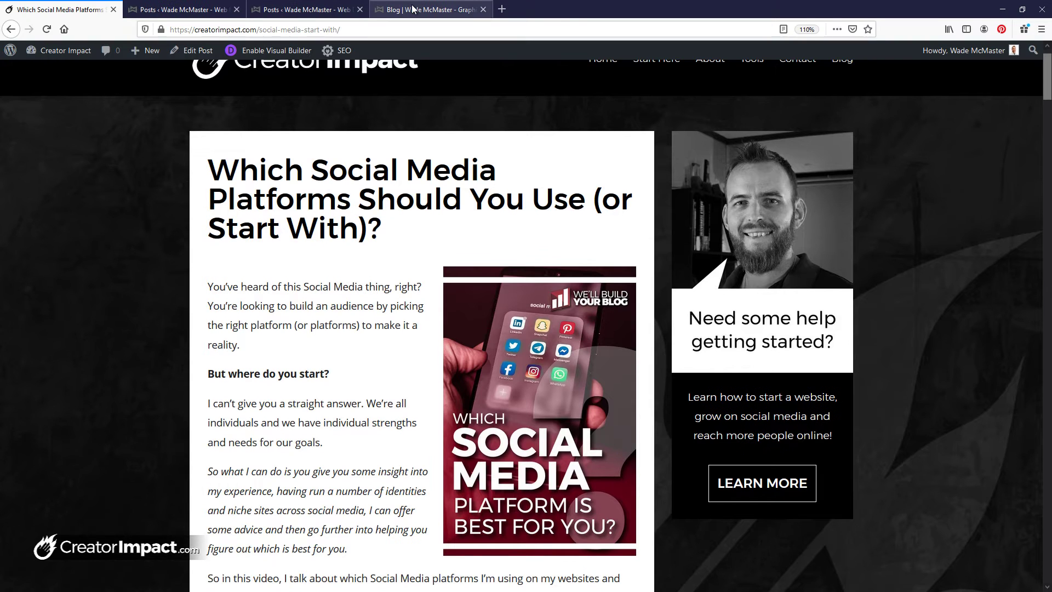
{"action": "left_click", "coordinate": [314, 10]}
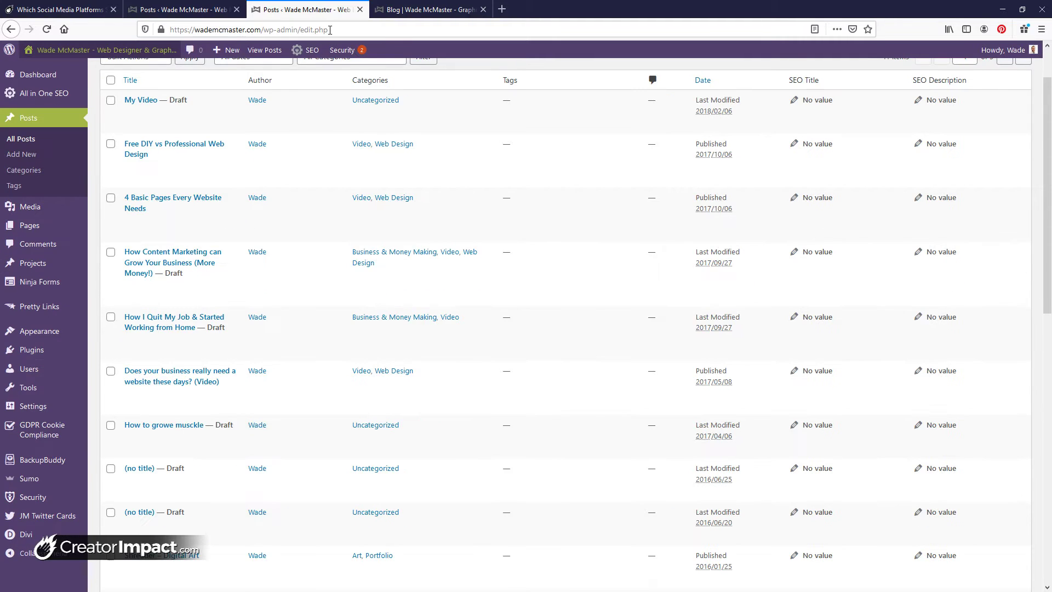
{"action": "scroll", "coordinate": [278, 166], "scroll_direction": "up", "scroll_amount": 2}
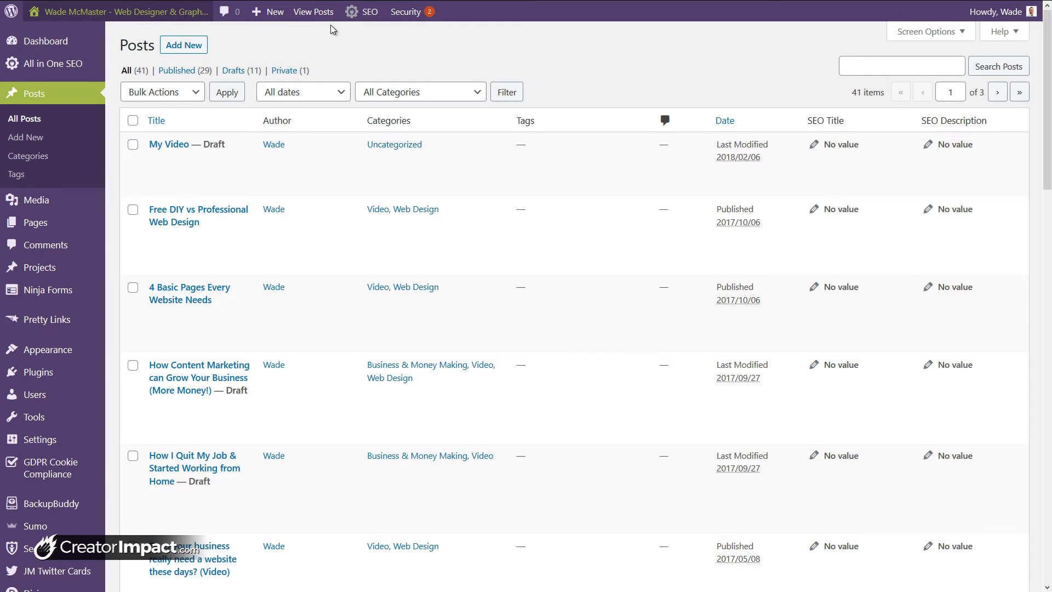
{"action": "key", "text": "ctrl+plus"}
{"action": "key", "text": "ctrl+plus"}
{"action": "mouse_move", "coordinate": [39, 225]}
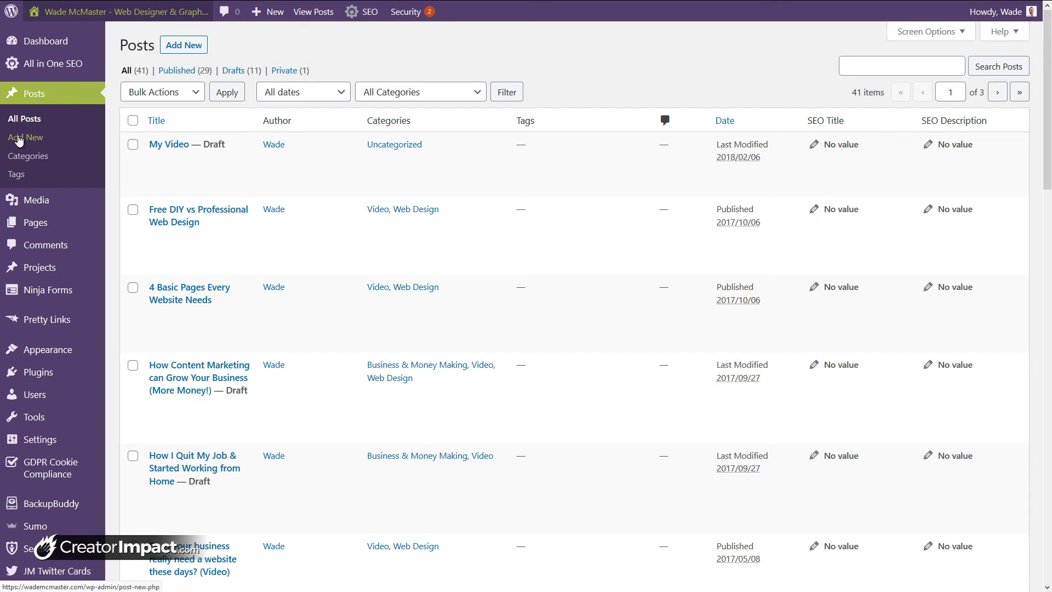
{"action": "left_click", "coordinate": [40, 159]}
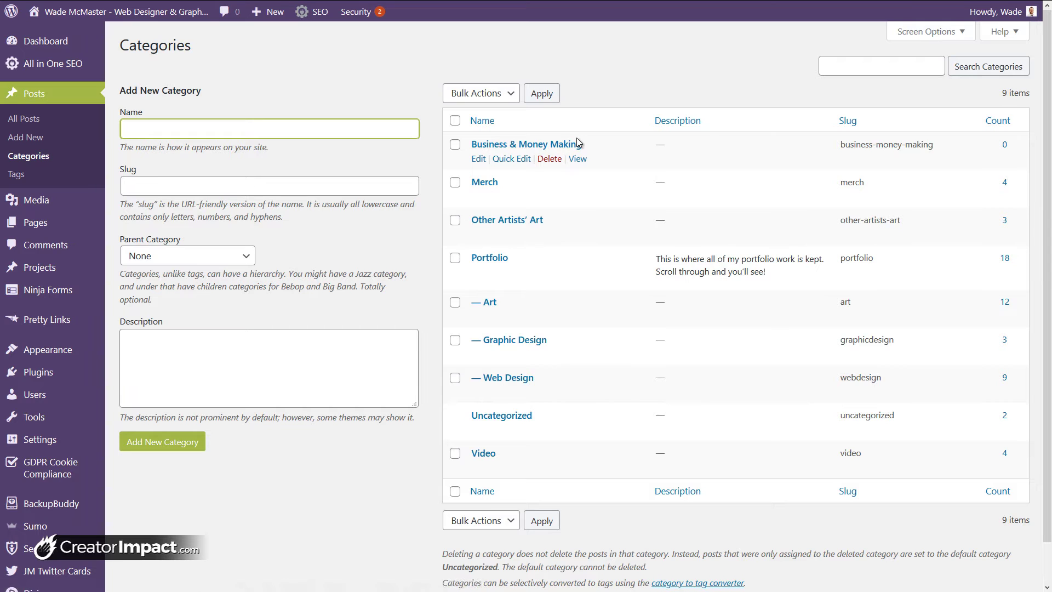
Load huffpost.com in a new browser tab and show it in full screen
{"action": "mouse_move", "coordinate": [251, 4]}
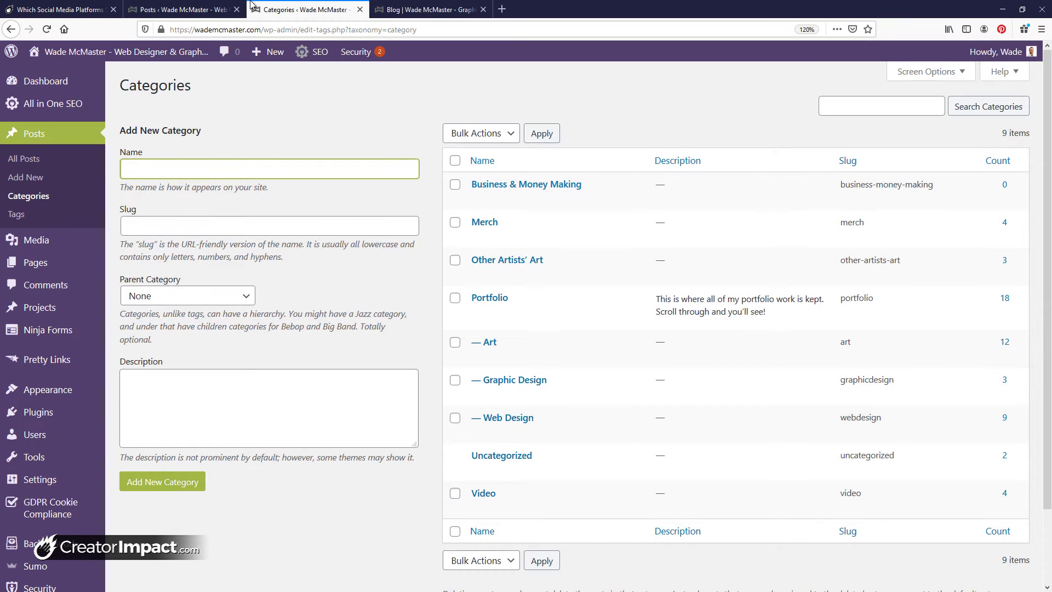
{"action": "left_click", "coordinate": [501, 9]}
{"action": "type", "text": "huffp"}
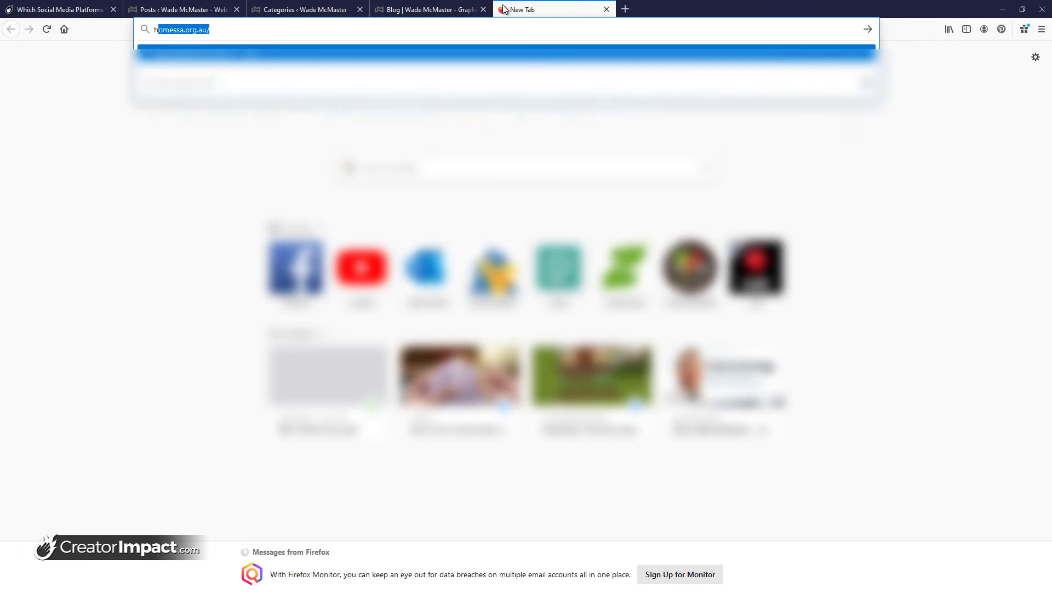
{"action": "type", "text": "os"}
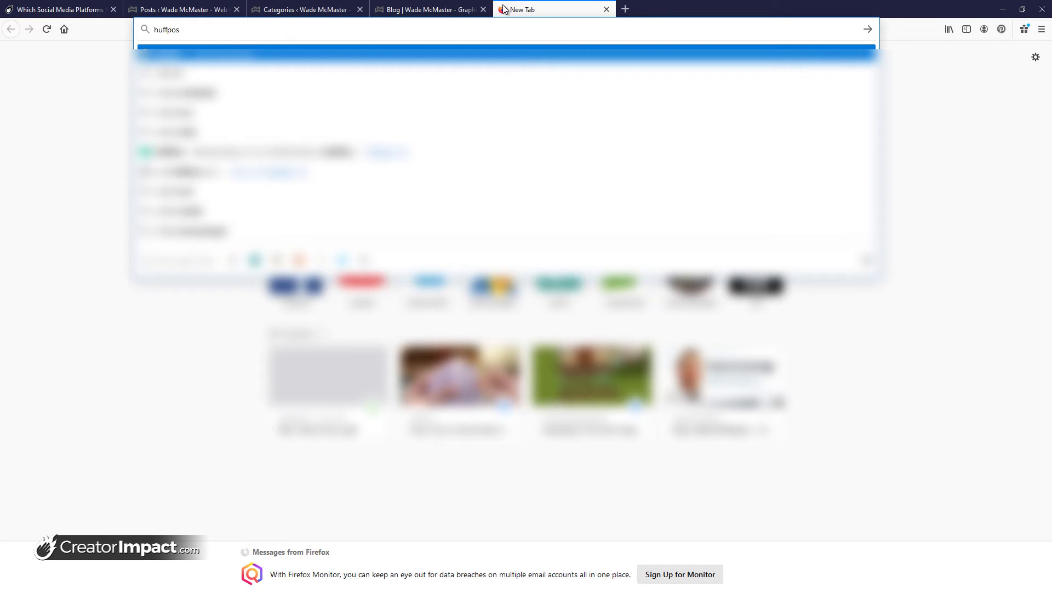
{"action": "type", "text": "t.c"}
{"action": "key", "text": "Return"}
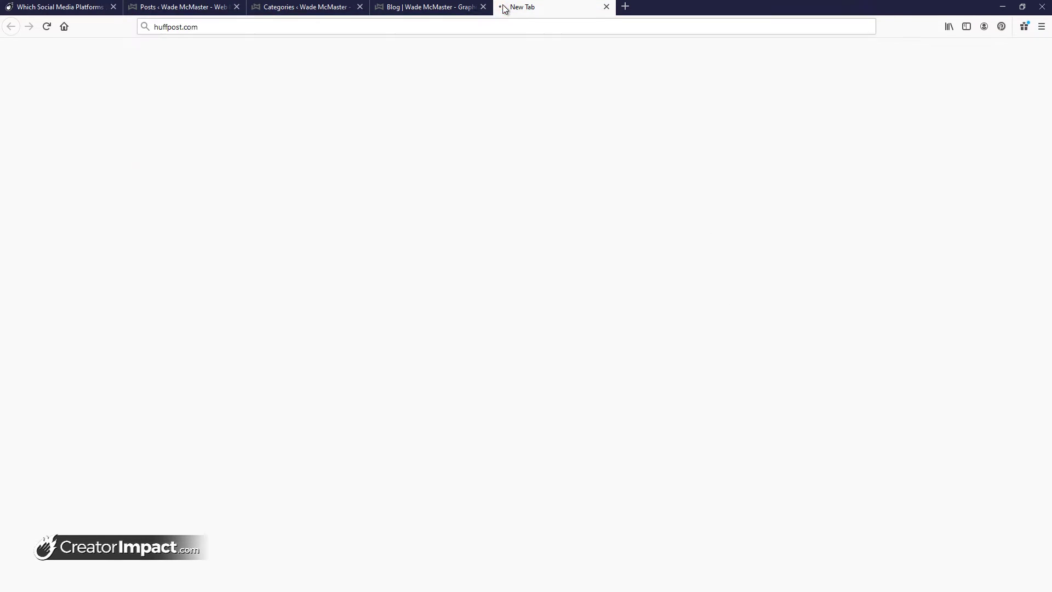
{"action": "key", "text": "F11"}
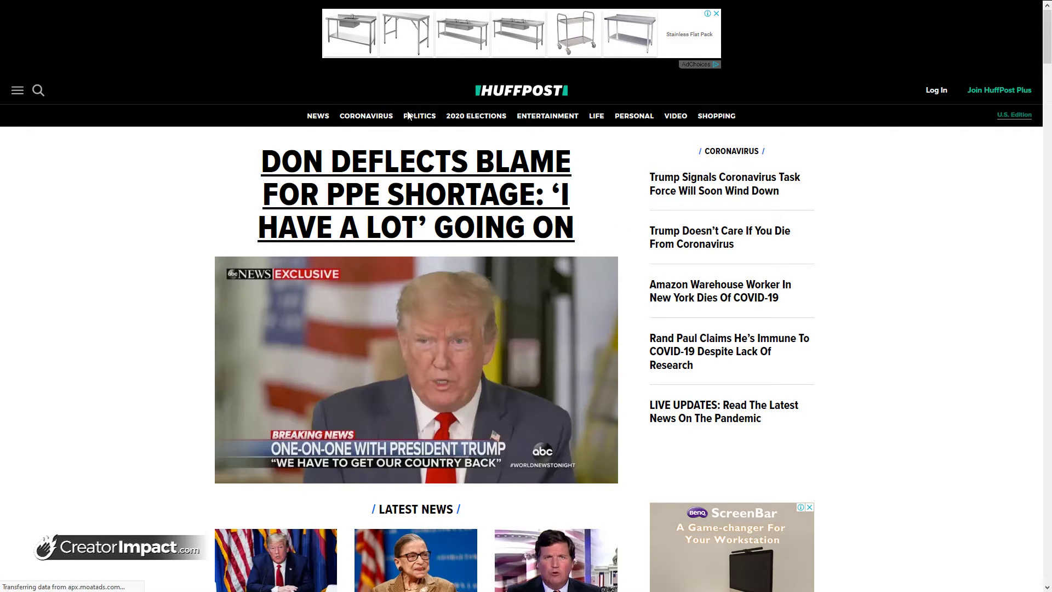
Look over the home page from the lead headline through Latest News to Life, and open the story "Trump Signals Coronavirus Task Force Will Soon Wind Down"
{"action": "scroll", "coordinate": [190, 318], "scroll_direction": "down", "scroll_amount": 3}
{"action": "scroll", "coordinate": [189, 317], "scroll_direction": "up", "scroll_amount": 3}
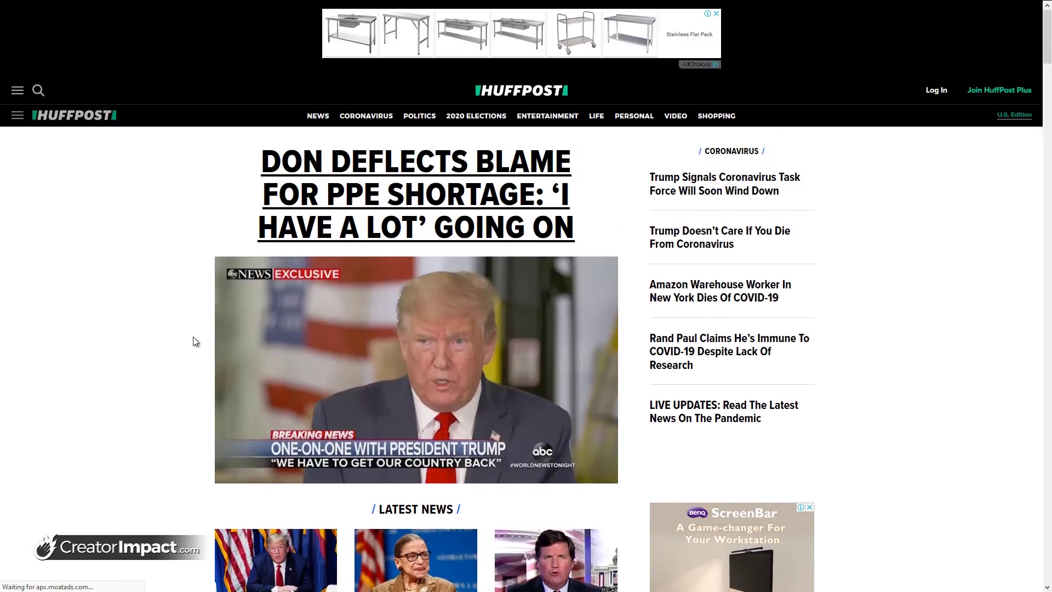
{"action": "scroll", "coordinate": [286, 257], "scroll_direction": "down", "scroll_amount": 17}
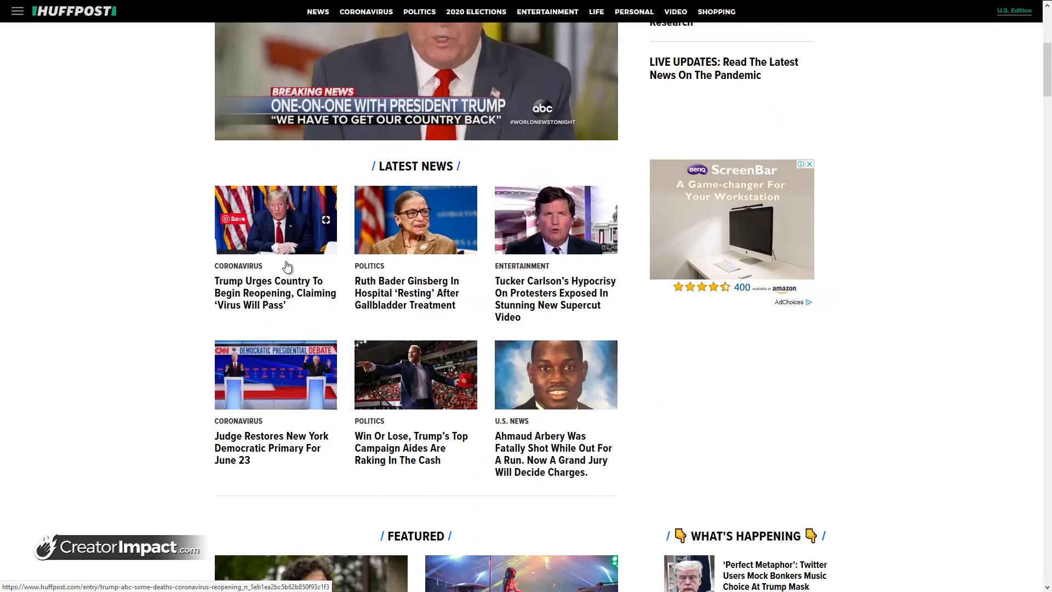
{"action": "scroll", "coordinate": [428, 427], "scroll_direction": "down", "scroll_amount": 6}
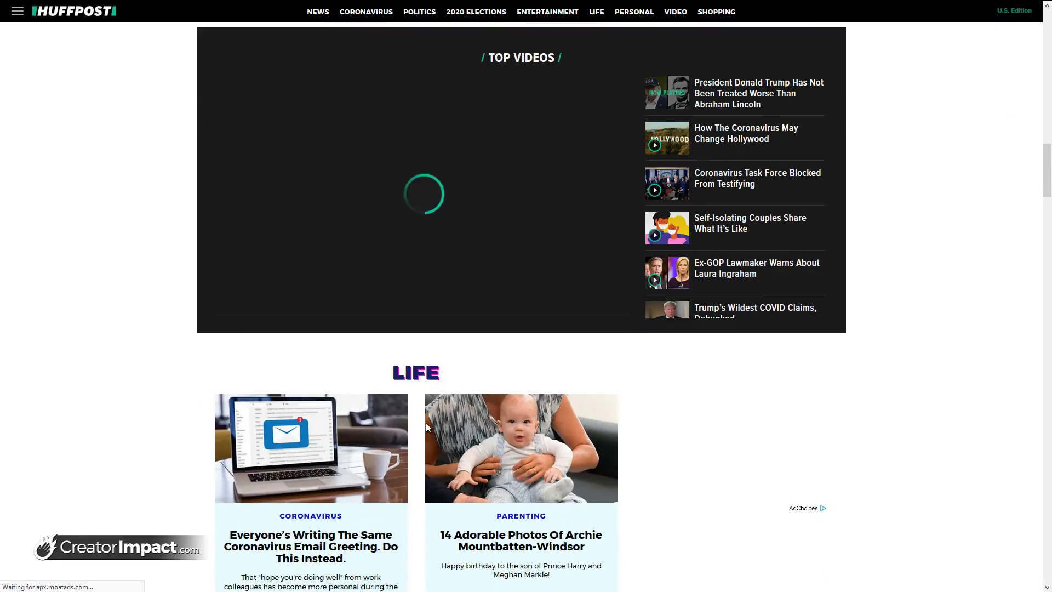
{"action": "scroll", "coordinate": [429, 427], "scroll_direction": "up", "scroll_amount": 15}
{"action": "scroll", "coordinate": [428, 427], "scroll_direction": "up", "scroll_amount": 8}
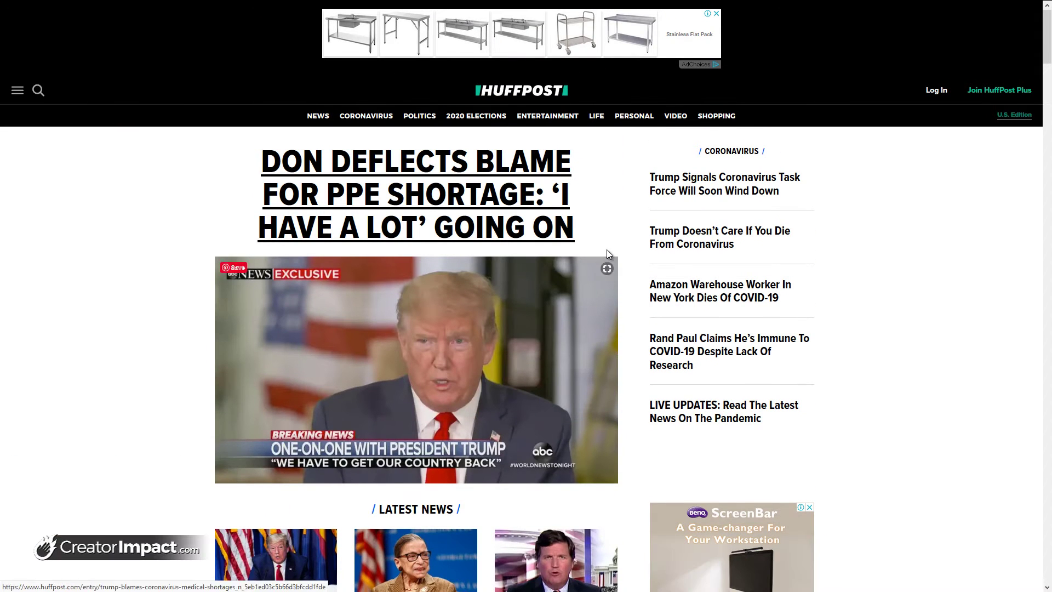
{"action": "left_click", "coordinate": [760, 191]}
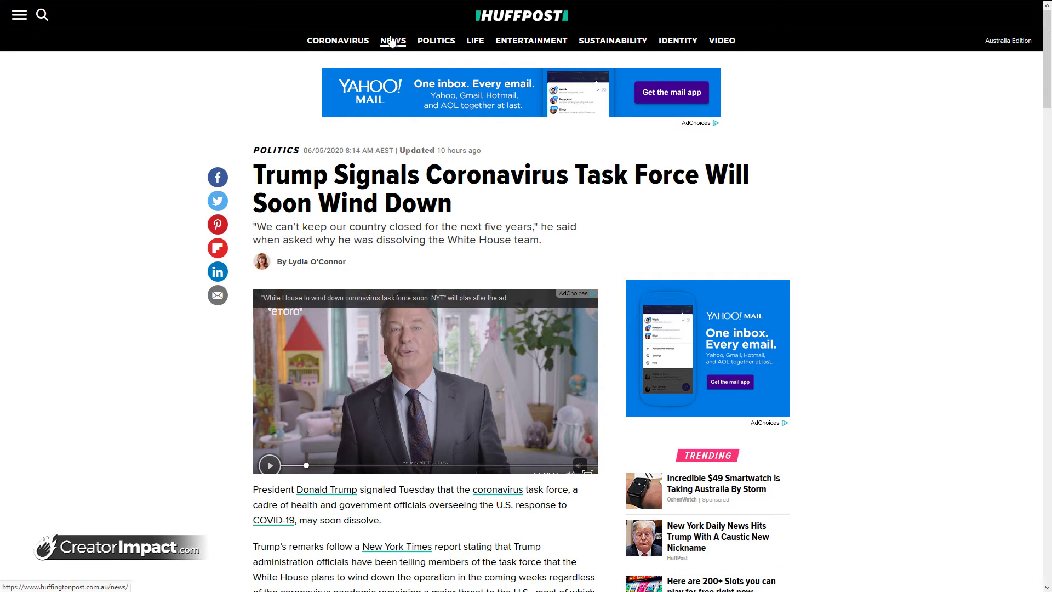
Browse the Entertainment category's articles and view the full menu of site categories and subcategories
{"action": "left_click", "coordinate": [541, 44]}
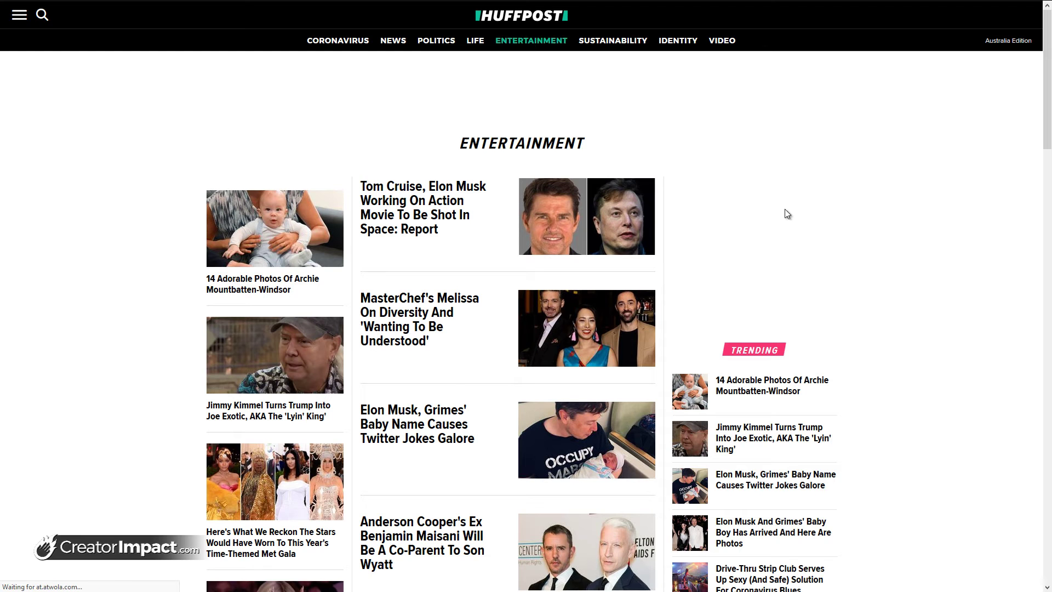
{"action": "scroll", "coordinate": [489, 404], "scroll_direction": "down", "scroll_amount": 5}
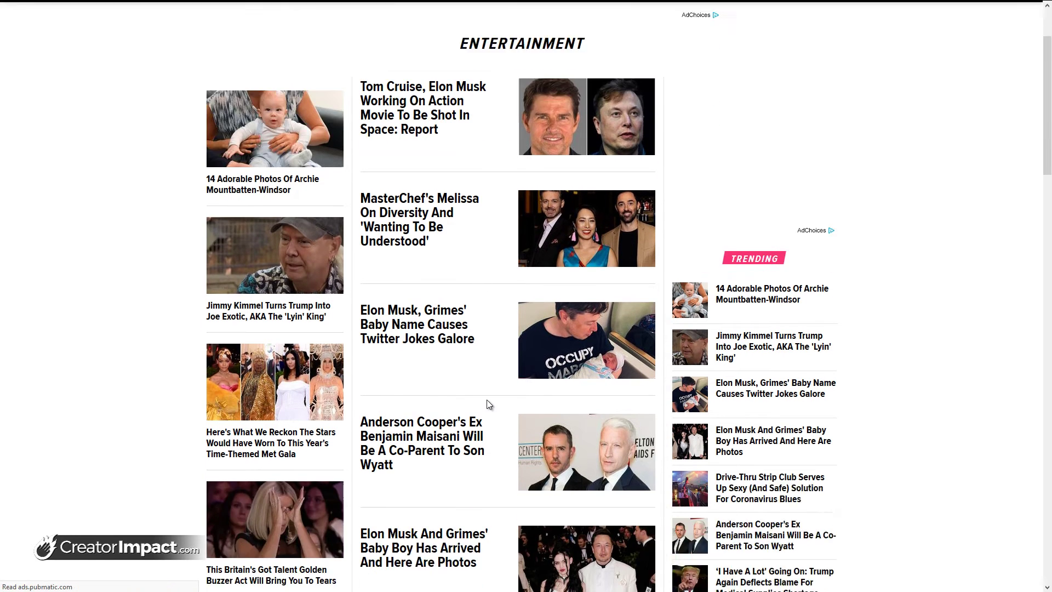
{"action": "scroll", "coordinate": [490, 404], "scroll_direction": "up", "scroll_amount": 5}
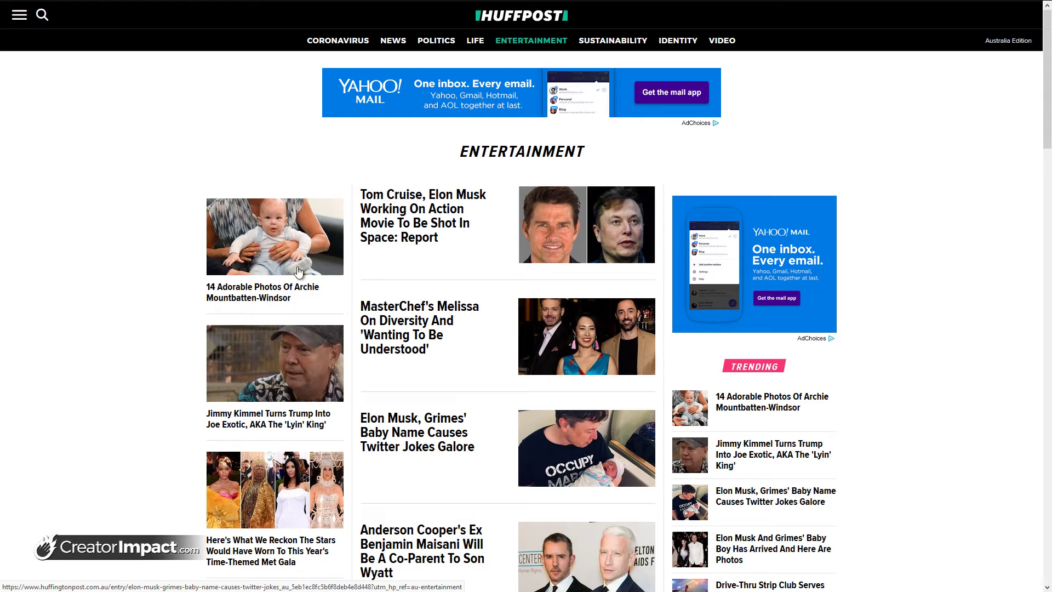
{"action": "left_click", "coordinate": [19, 14]}
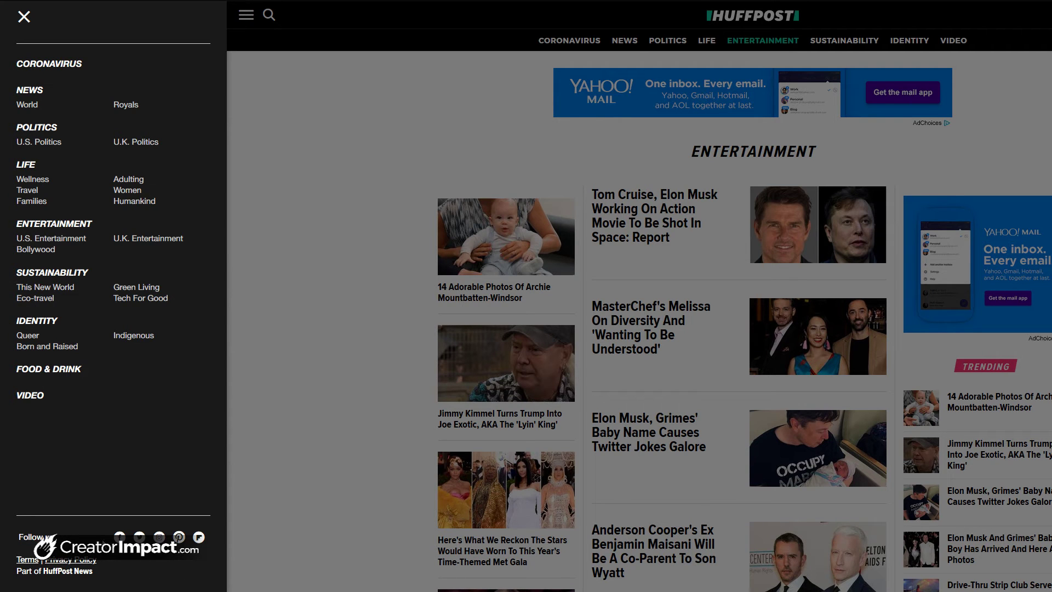
{"action": "key", "text": "Escape"}
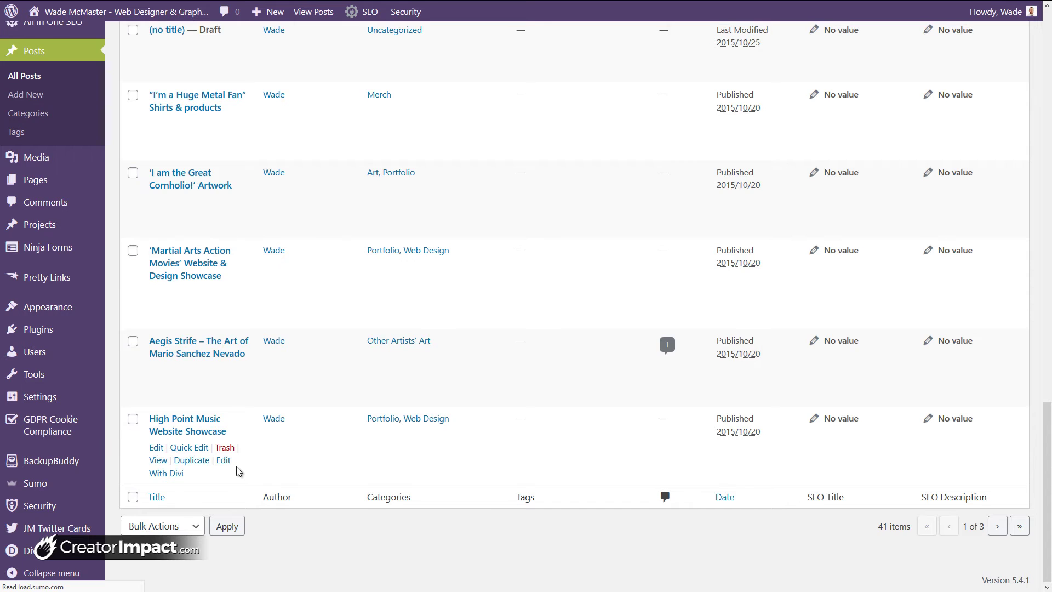
Return to the WordPress admin's post list and look over it back up to its first entries
{"action": "scroll", "coordinate": [237, 468], "scroll_direction": "up", "scroll_amount": 10}
{"action": "scroll", "coordinate": [236, 465], "scroll_direction": "up", "scroll_amount": 8}
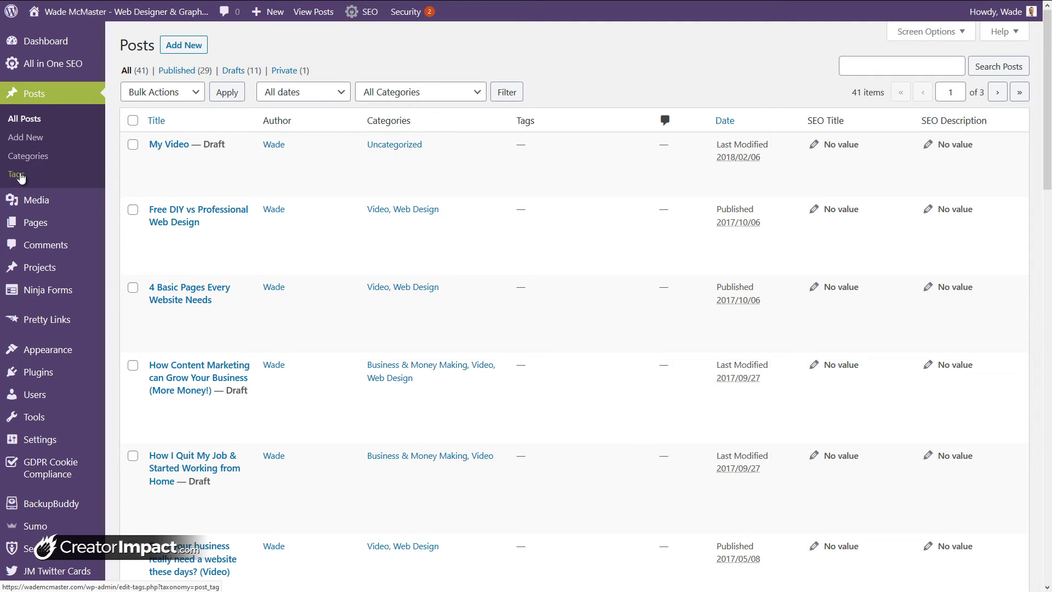
{"action": "mouse_move", "coordinate": [48, 386]}
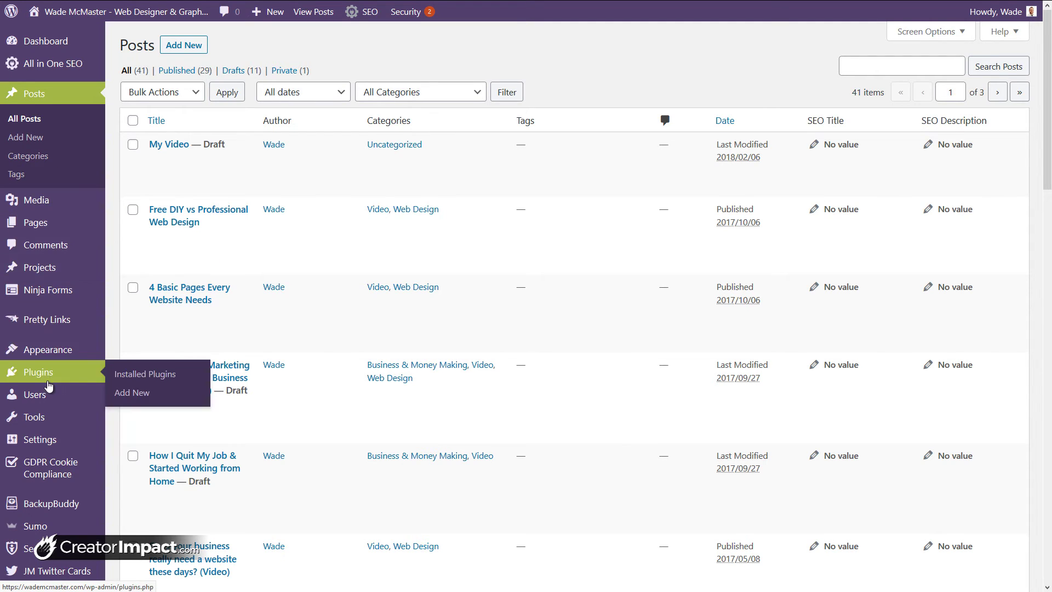
Open the list of all pages in the WordPress admin and examine entries such as About Me, Blog and Contact Me
{"action": "mouse_move", "coordinate": [44, 224]}
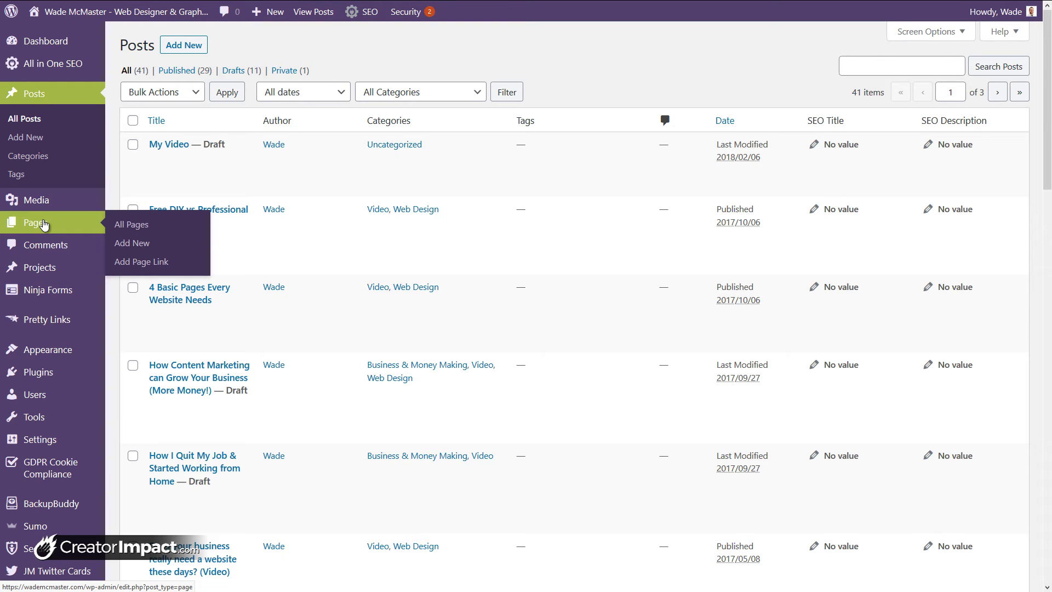
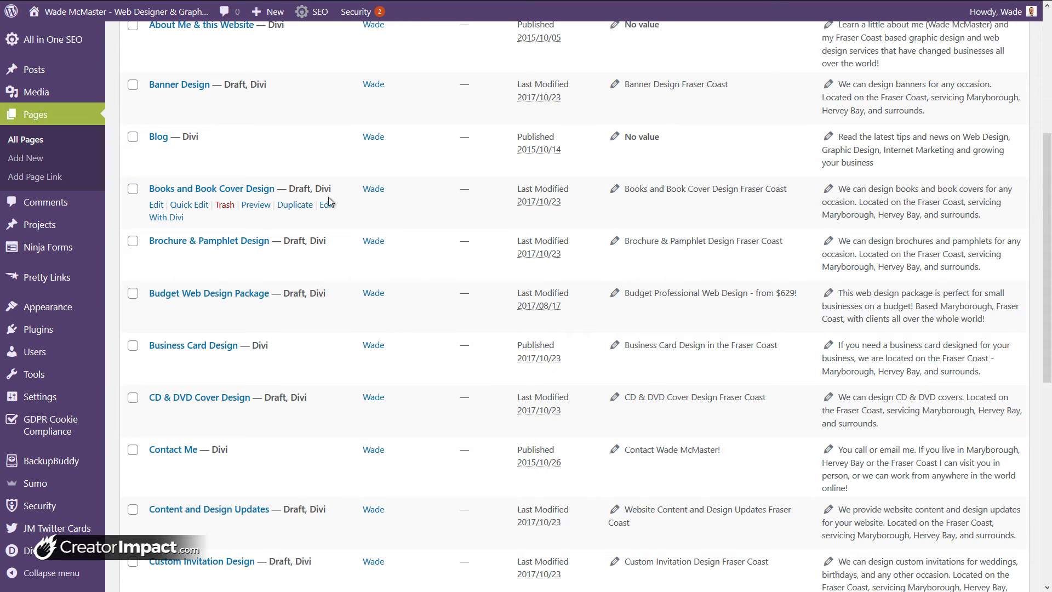
{"action": "scroll", "coordinate": [211, 260], "scroll_direction": "up", "scroll_amount": 1}
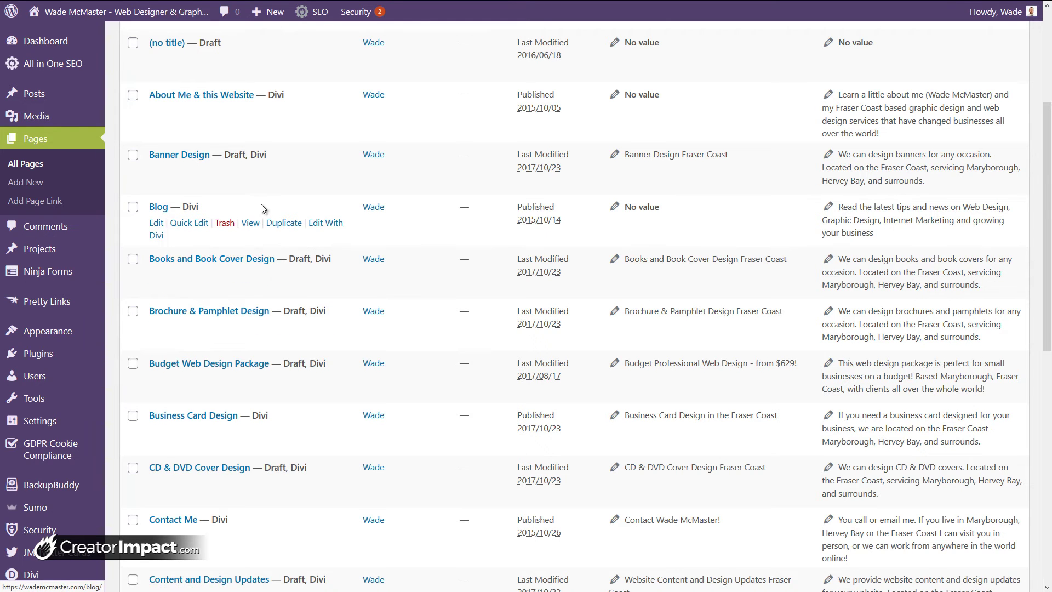
{"action": "scroll", "coordinate": [260, 204], "scroll_direction": "up", "scroll_amount": 2}
{"action": "scroll", "coordinate": [279, 306], "scroll_direction": "down", "scroll_amount": 2}
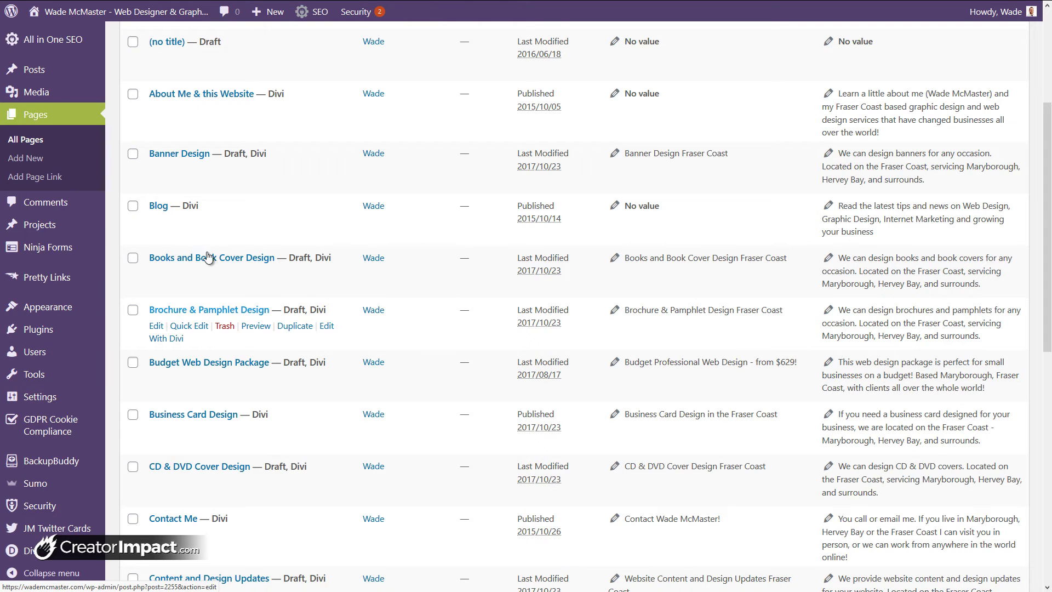
{"action": "scroll", "coordinate": [219, 324], "scroll_direction": "up", "scroll_amount": 4}
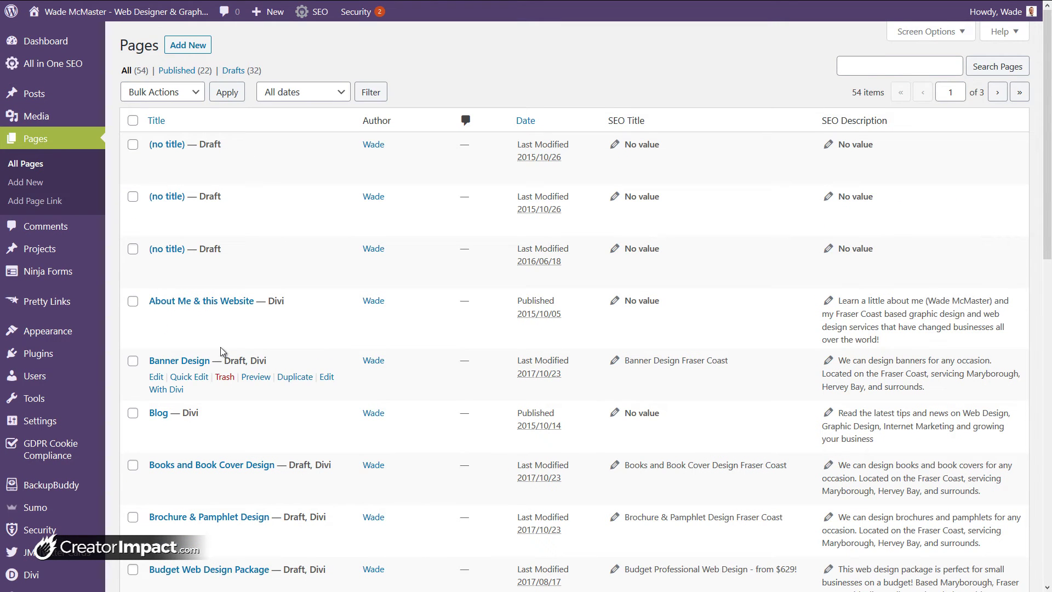
Visit the live site and look over its Services page from the introduction to the Logo design section
{"action": "mouse_move", "coordinate": [93, 27]}
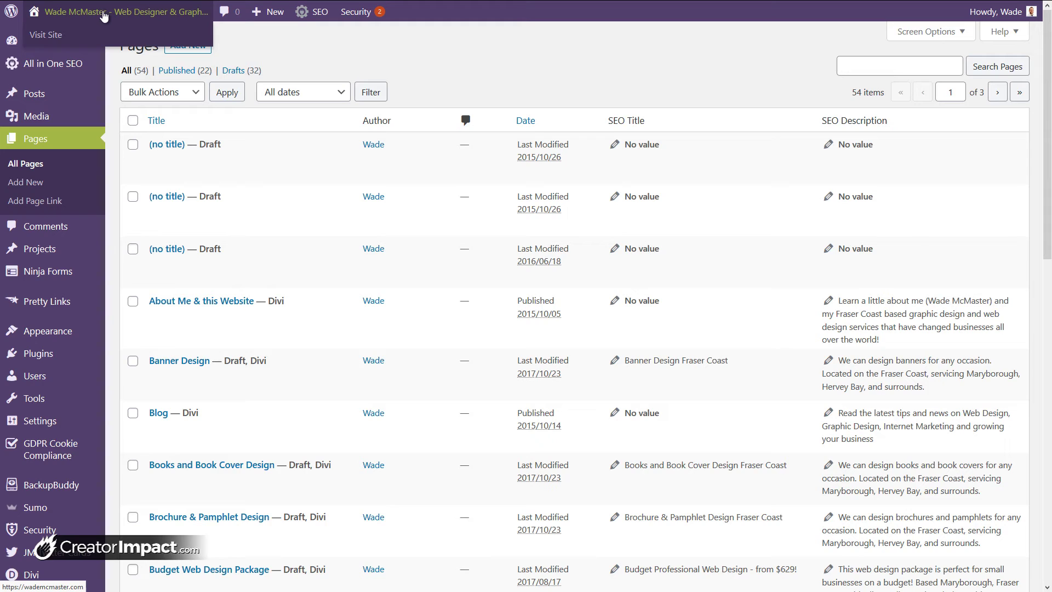
{"action": "left_click", "coordinate": [49, 35]}
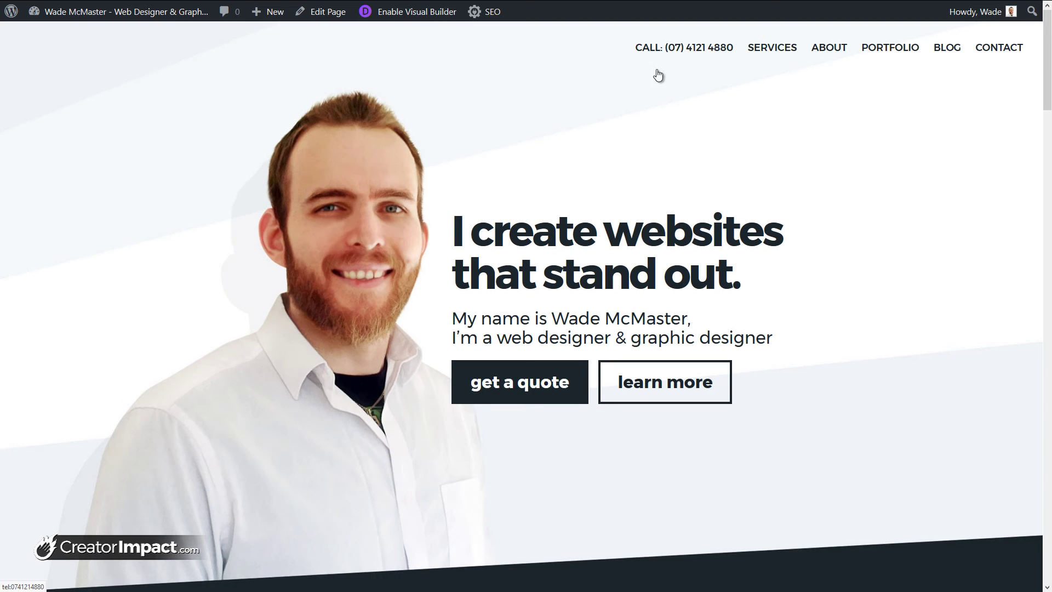
{"action": "left_click", "coordinate": [772, 62]}
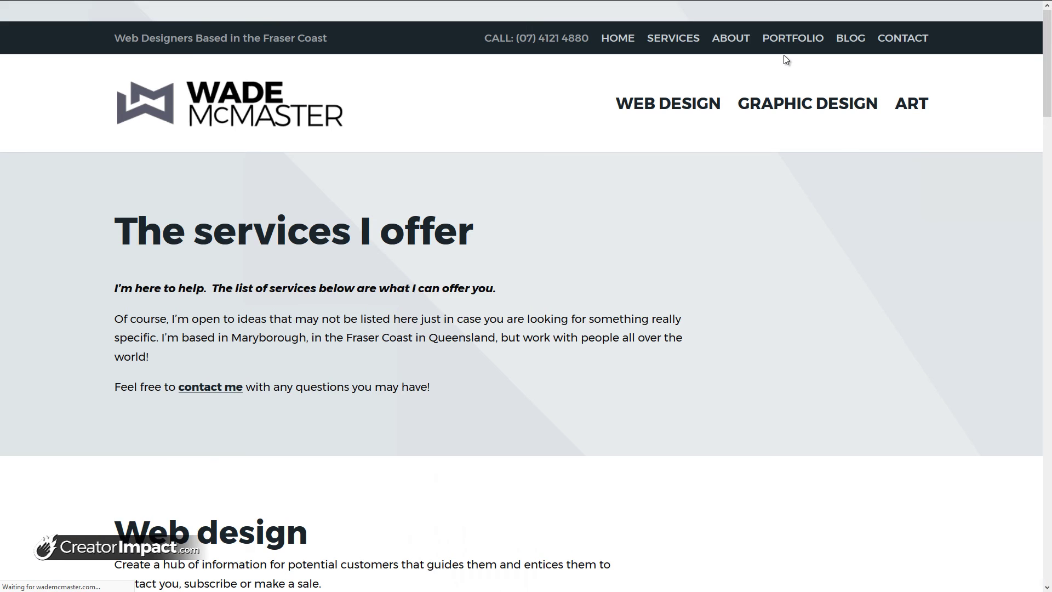
{"action": "scroll", "coordinate": [278, 357], "scroll_direction": "down", "scroll_amount": 4}
{"action": "scroll", "coordinate": [278, 356], "scroll_direction": "down", "scroll_amount": 20}
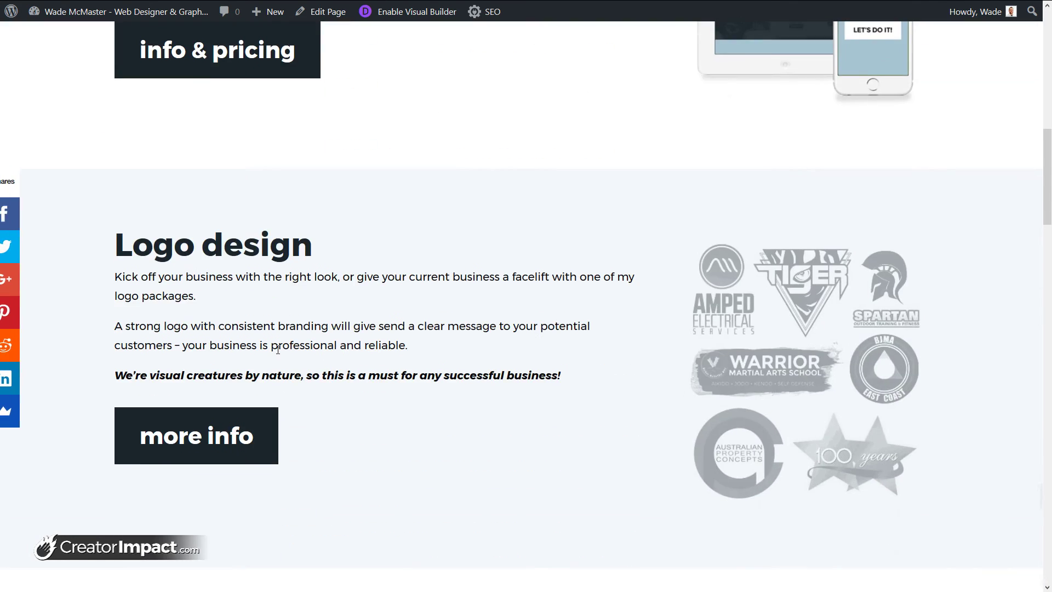
{"action": "scroll", "coordinate": [278, 353], "scroll_direction": "up", "scroll_amount": 20}
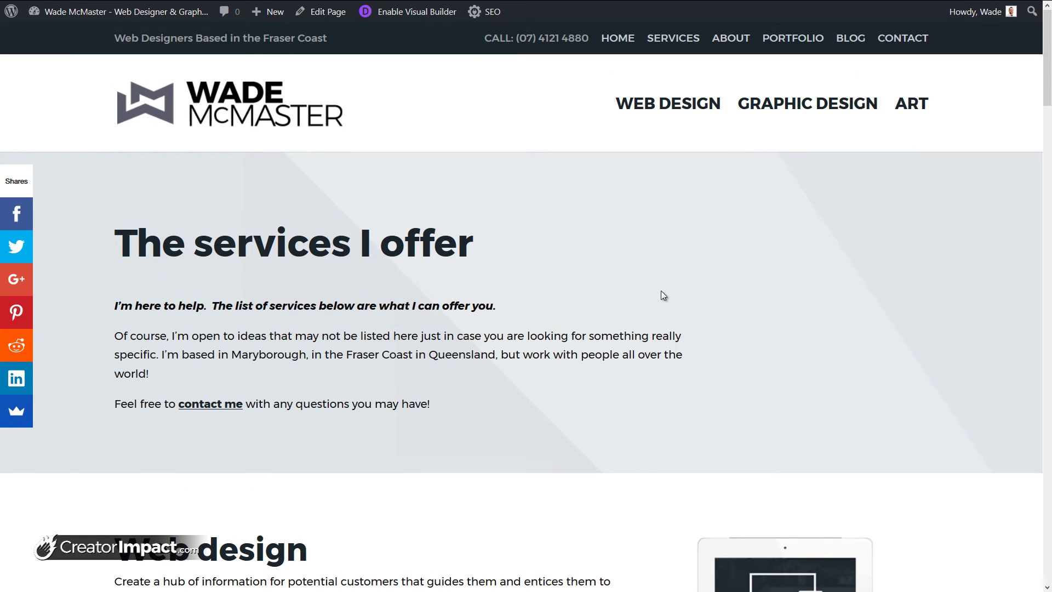
Open the site's Blog page and look over its latest post excerpts, finishing back at the first post
{"action": "left_click", "coordinate": [859, 47]}
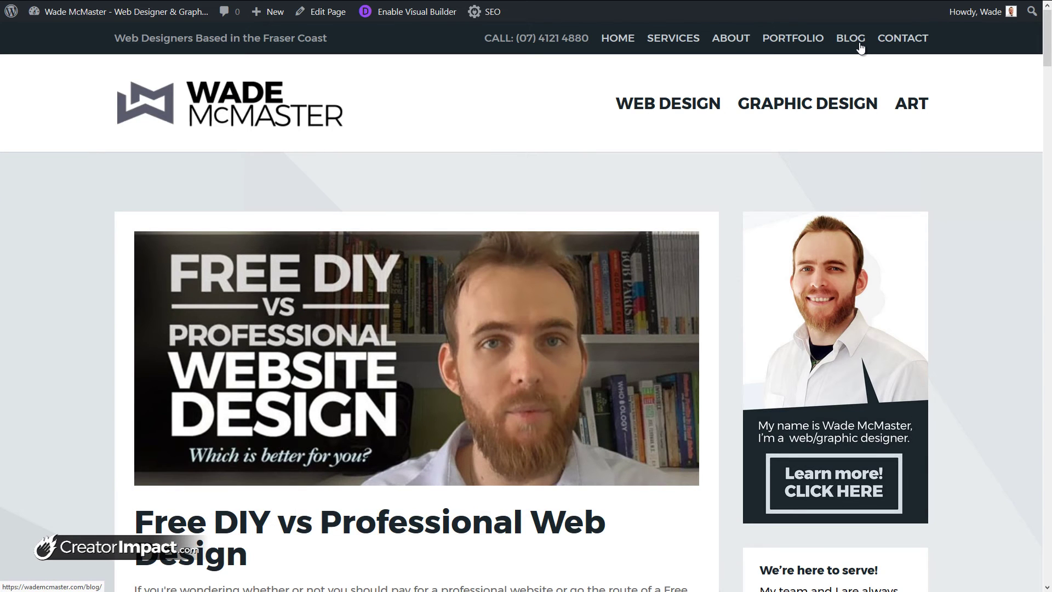
{"action": "scroll", "coordinate": [508, 326], "scroll_direction": "down", "scroll_amount": 6}
{"action": "scroll", "coordinate": [508, 326], "scroll_direction": "down", "scroll_amount": 3}
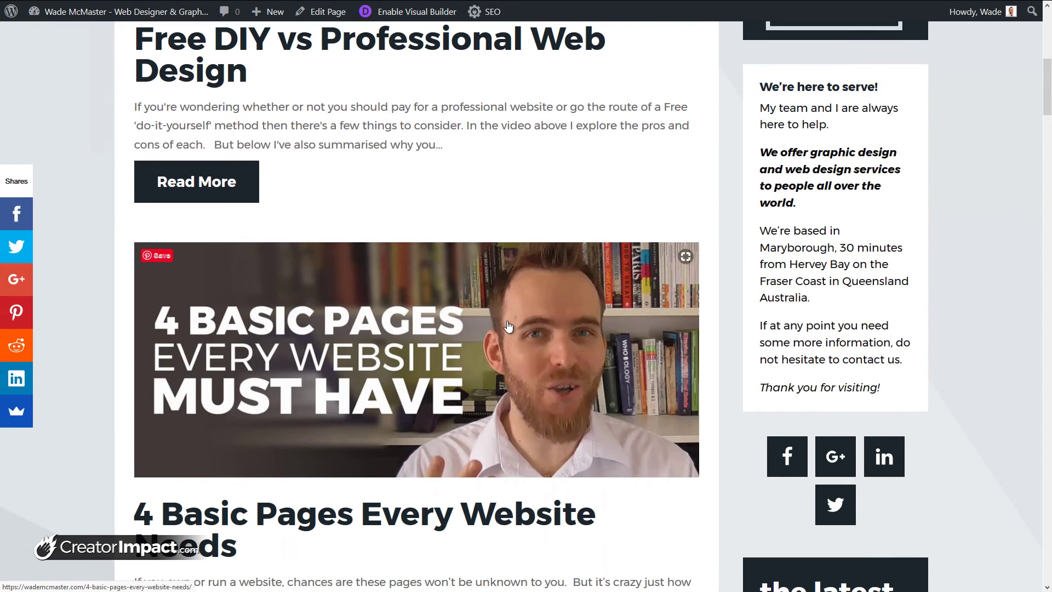
{"action": "scroll", "coordinate": [508, 326], "scroll_direction": "down", "scroll_amount": 4}
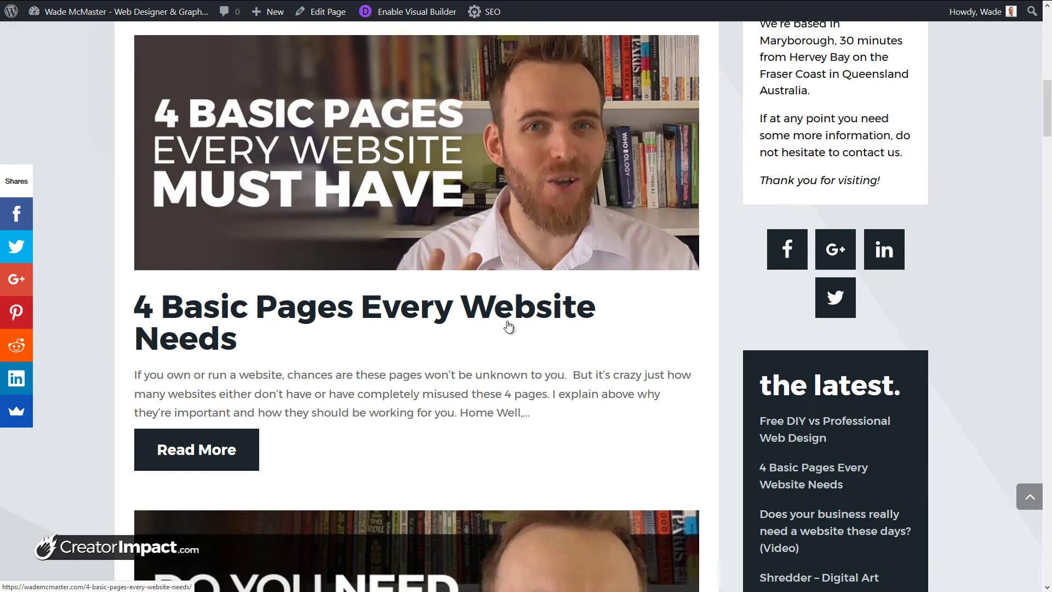
{"action": "scroll", "coordinate": [539, 359], "scroll_direction": "up", "scroll_amount": 4}
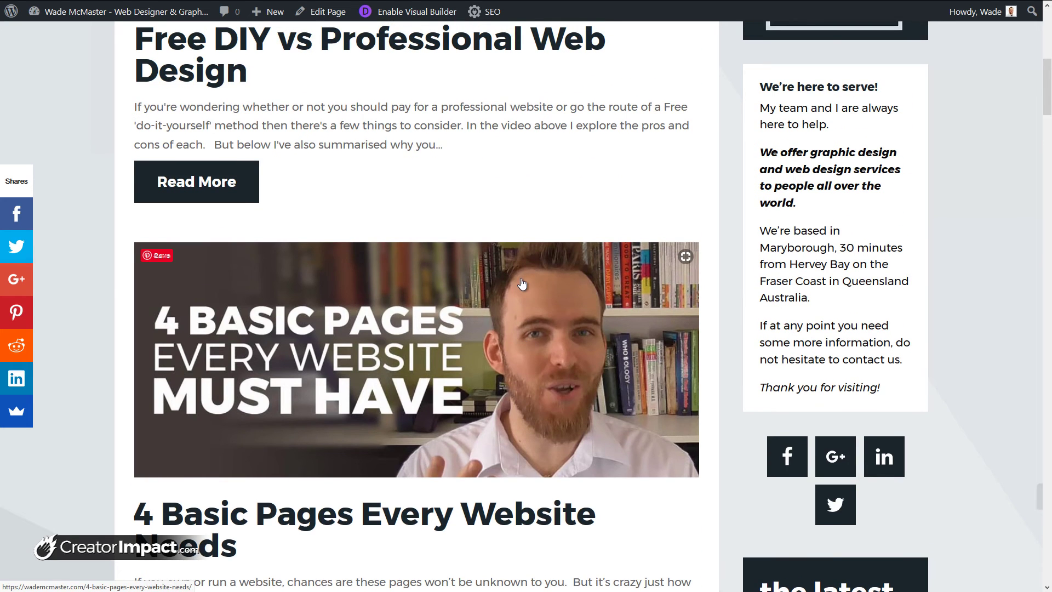
{"action": "scroll", "coordinate": [522, 283], "scroll_direction": "up", "scroll_amount": 8}
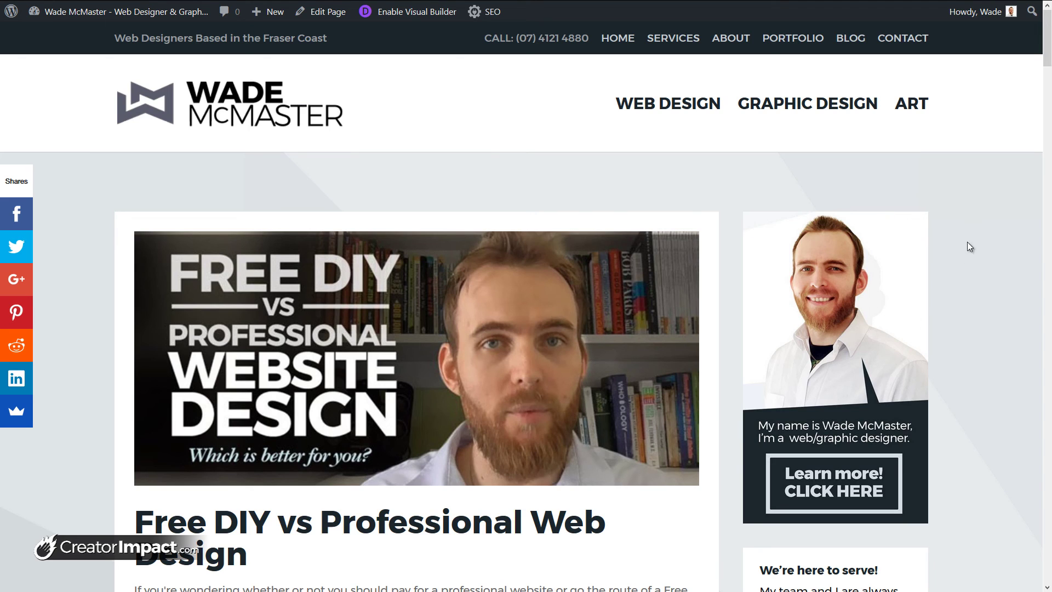
{"action": "mouse_move", "coordinate": [918, 228]}
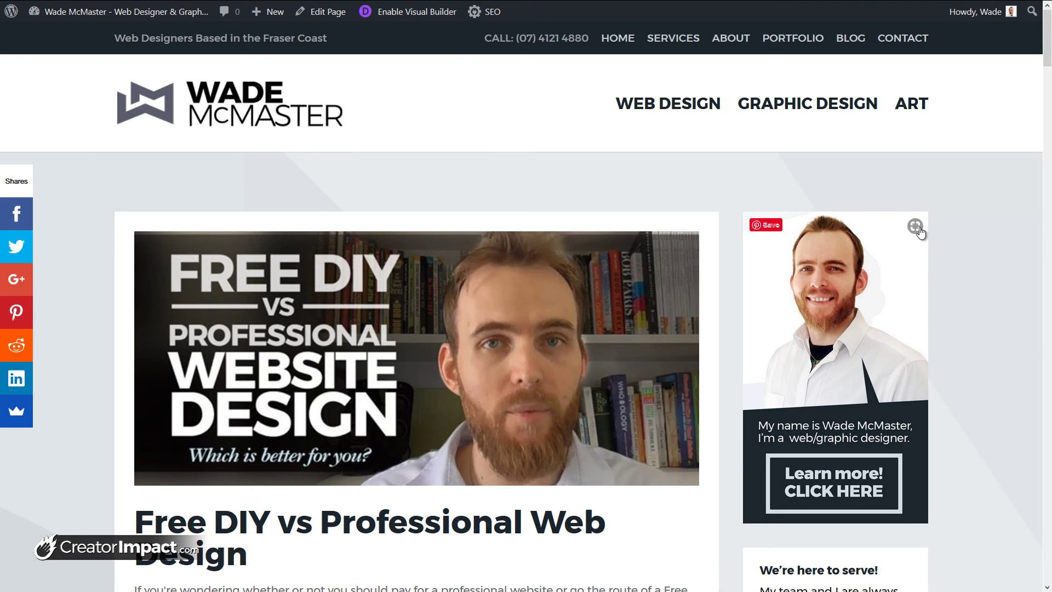